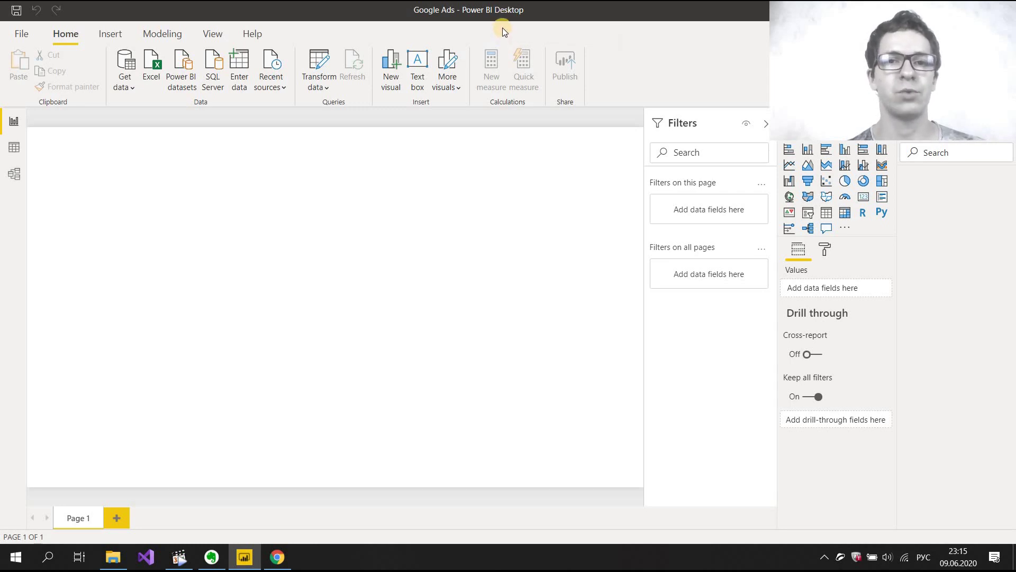
- Set Data Extensions security to allow any extension to load, then show the Debug folder with GoogleAds.mez
click(21, 33)
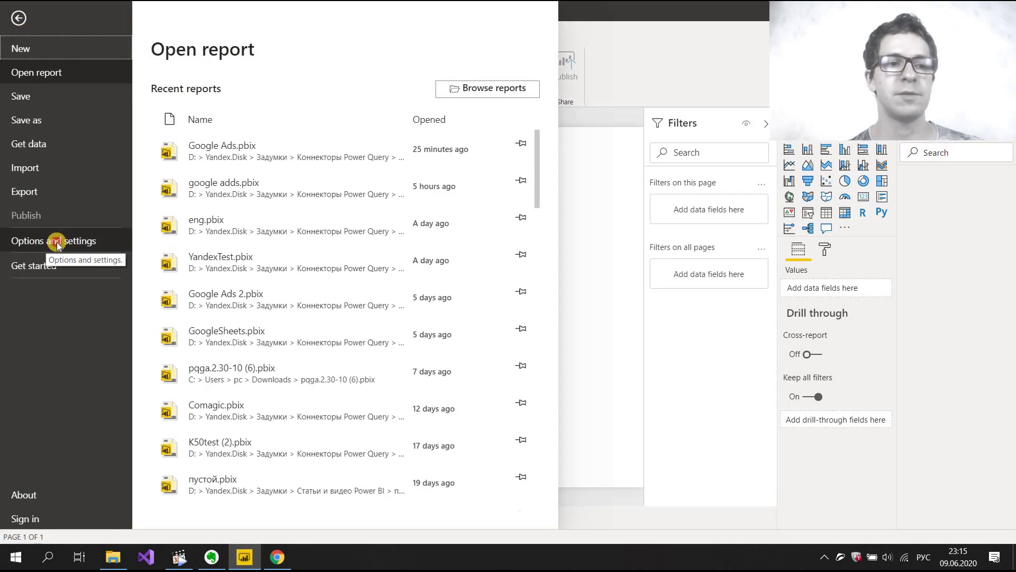
click(56, 242)
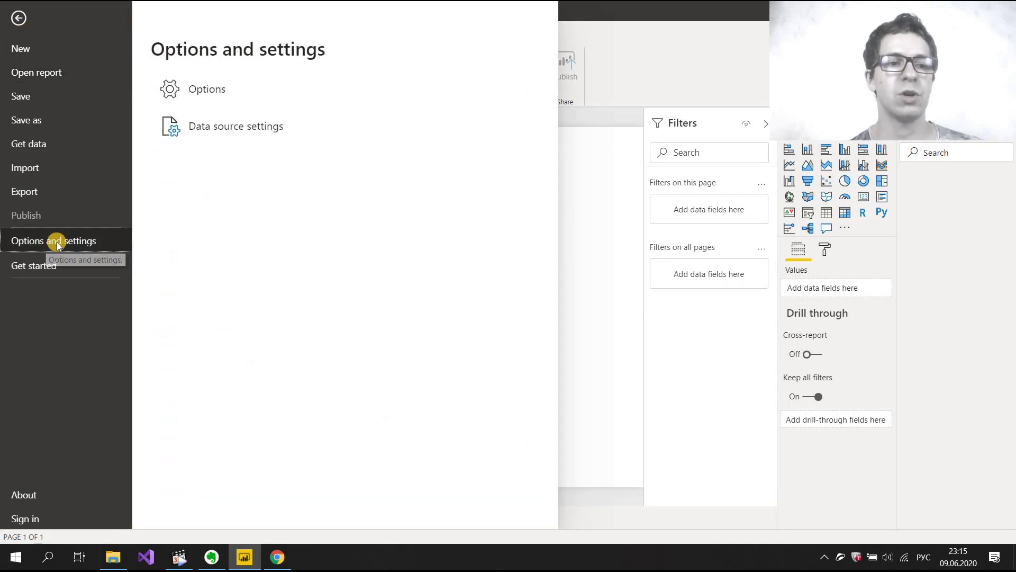
click(222, 94)
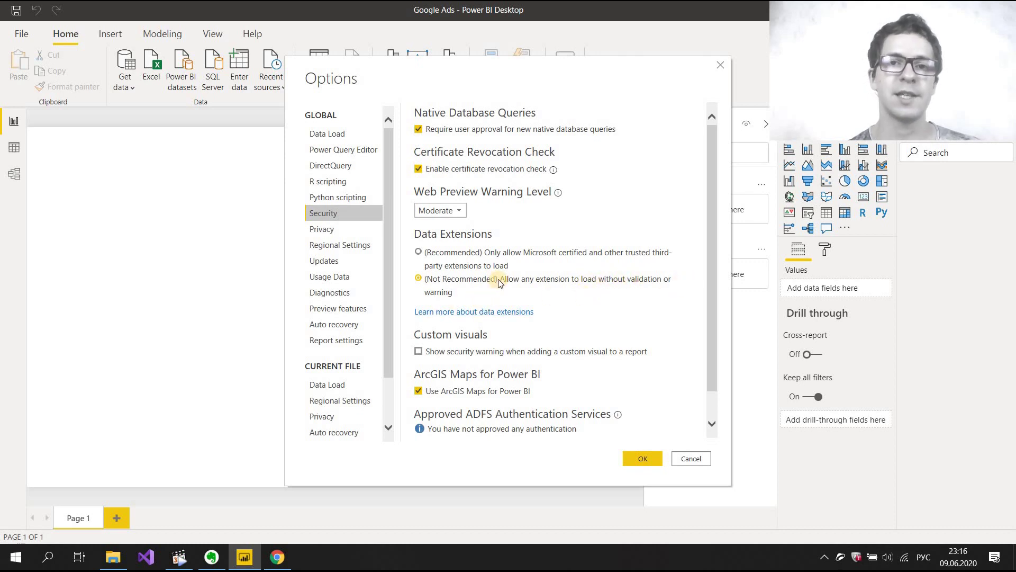
click(481, 278)
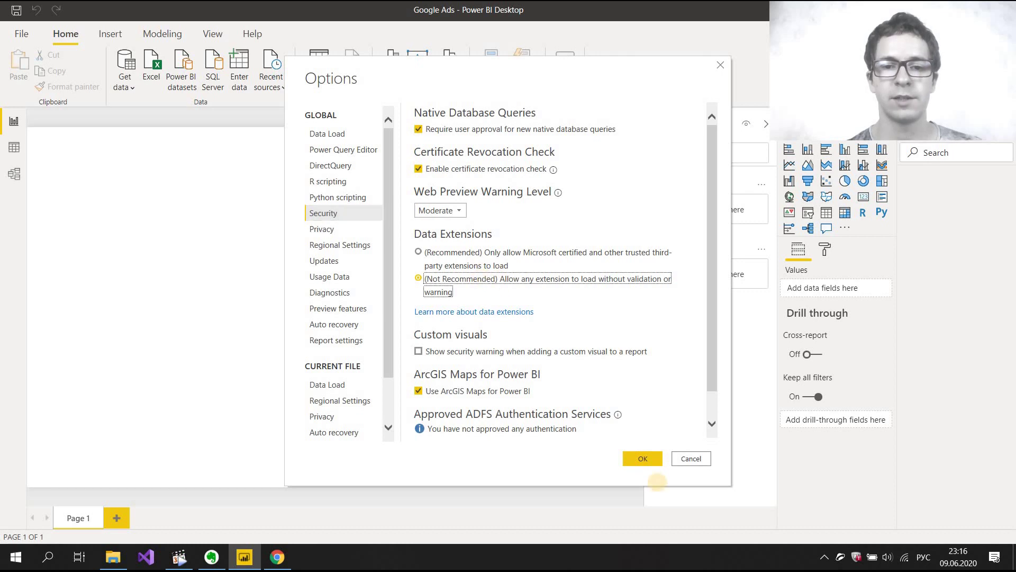
click(650, 459)
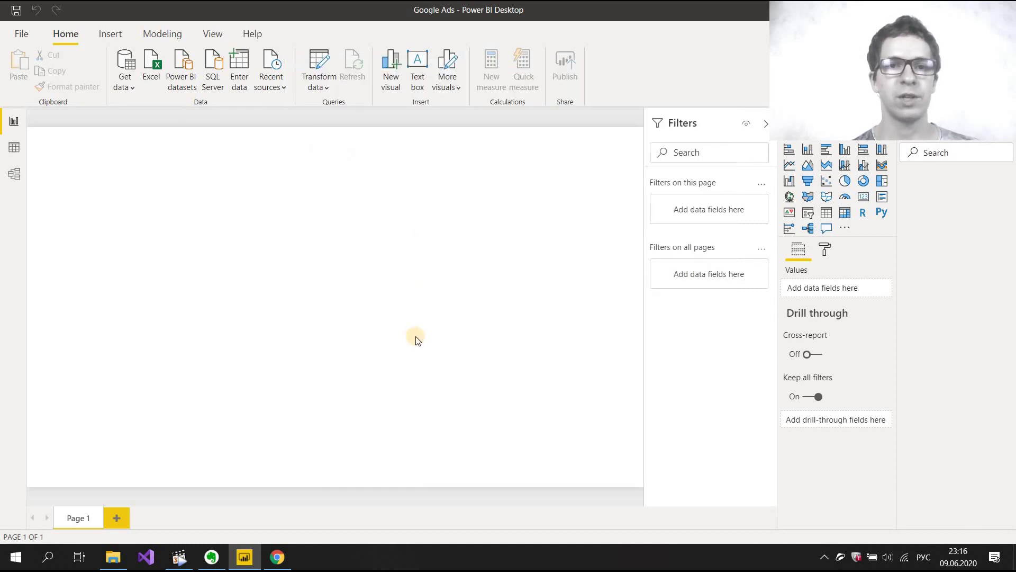
click(113, 557)
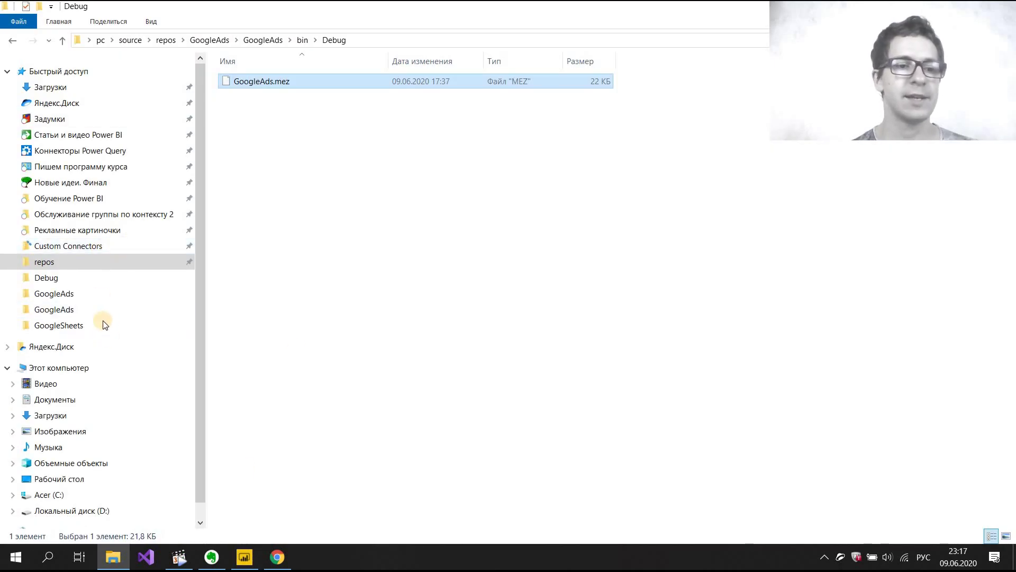
- Go to the Documents\Power BI Desktop\Custom Connectors folder in File Explorer
click(79, 400)
double_click(268, 325)
click(272, 81)
double_click(272, 82)
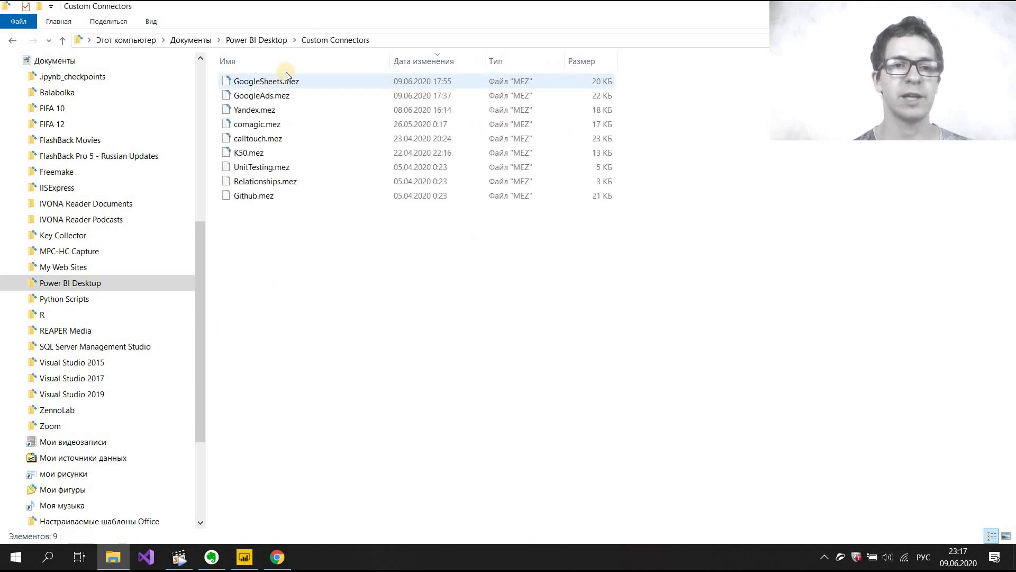
click(113, 40)
double_click(124, 40)
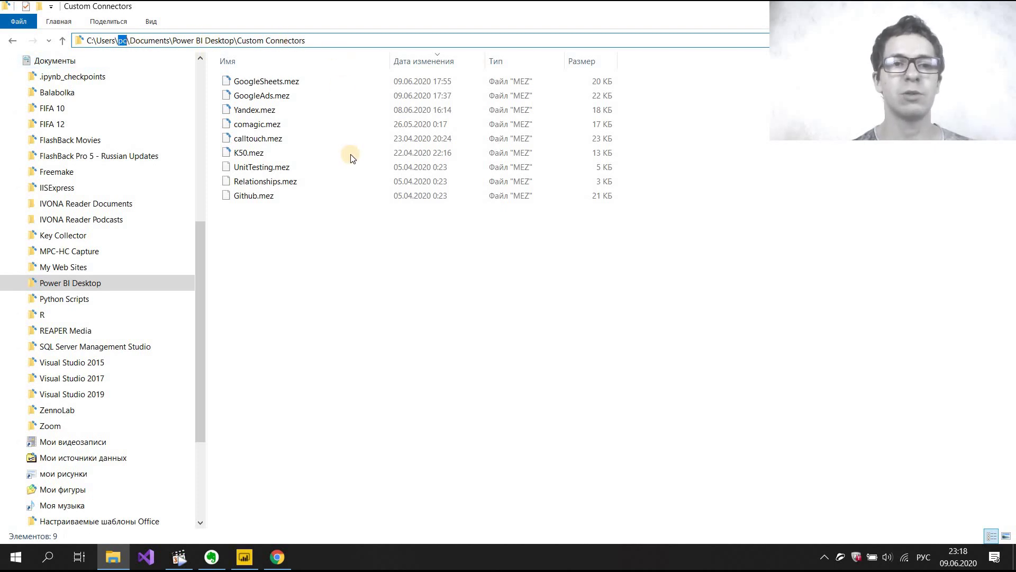
key(Escape)
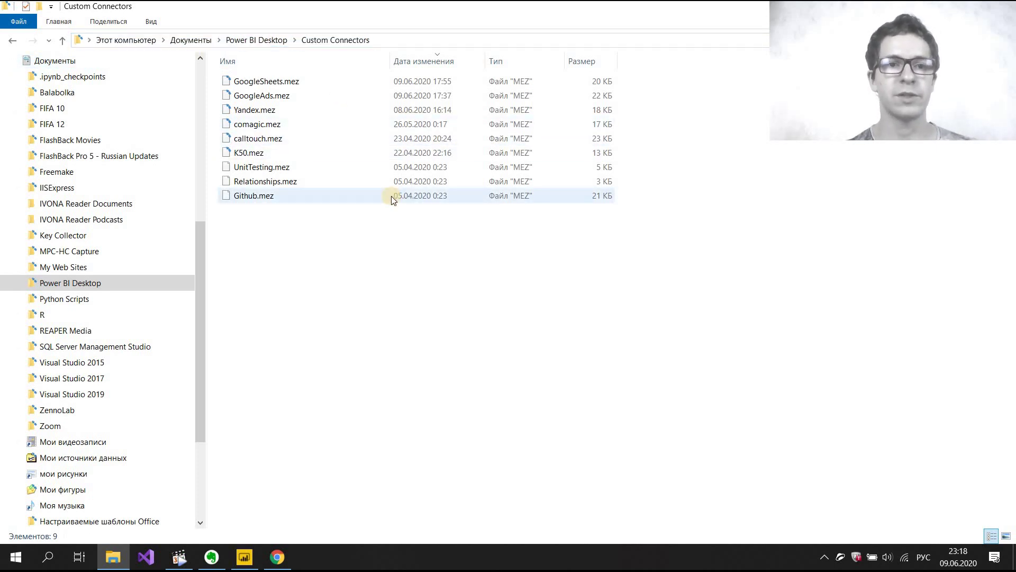
- Paste GoogleAds.mez, replacing the old copy, and return to Power BI Desktop
key(ctrl+v)
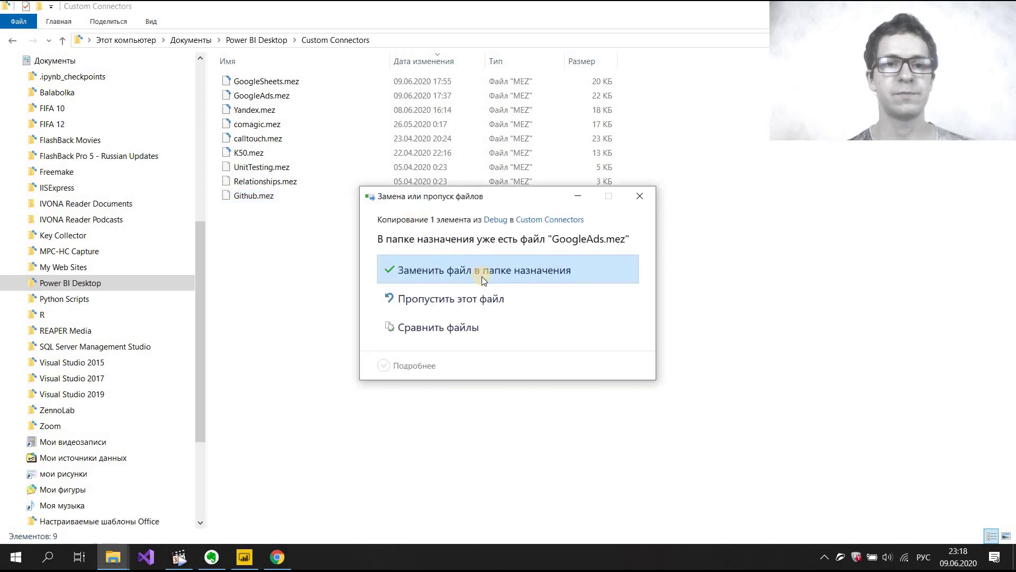
click(482, 274)
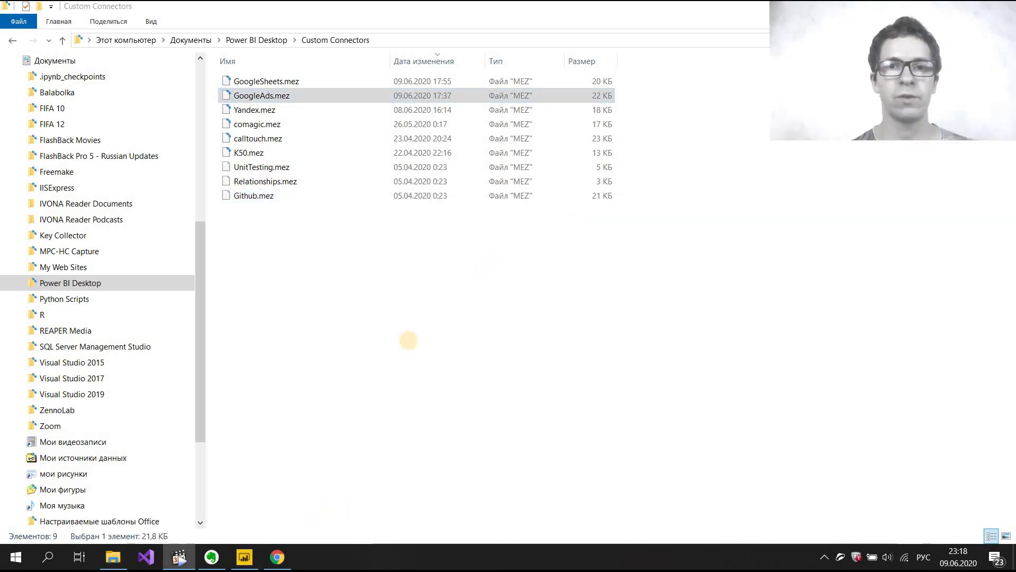
click(244, 557)
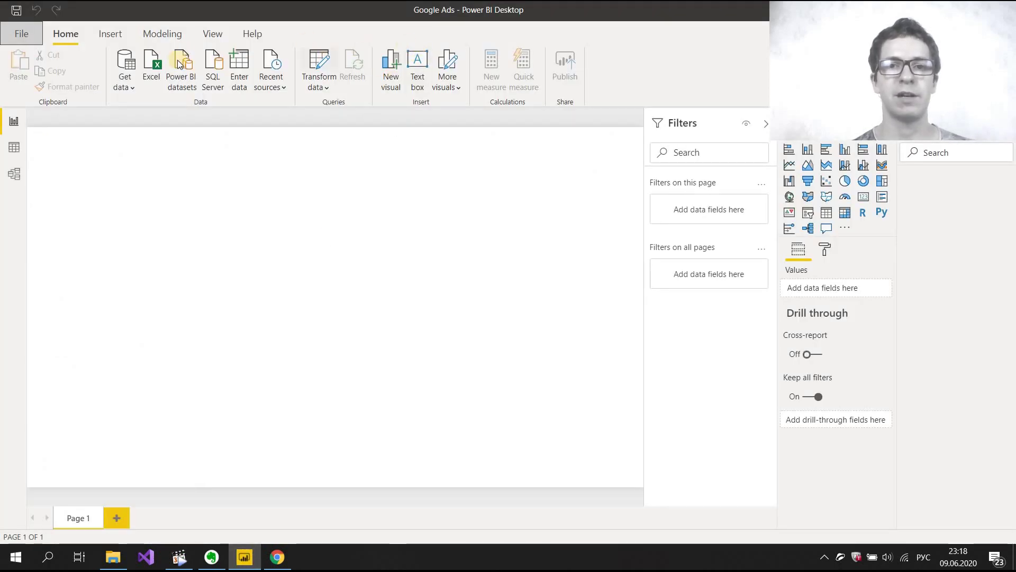
- Search Get data for 'google' and connect with the Google Ads Connector
click(125, 65)
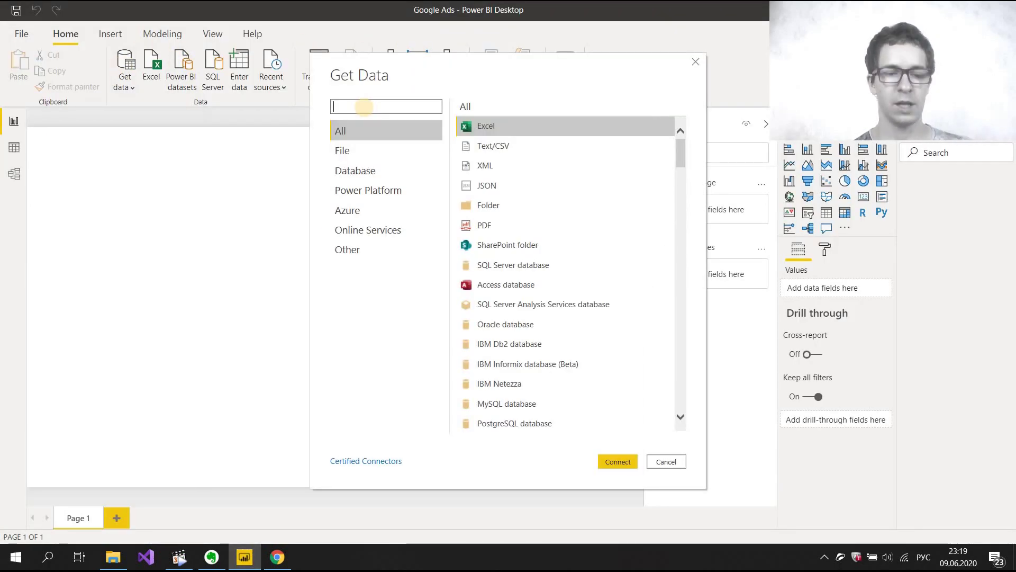
key(alt+shift)
text(google)
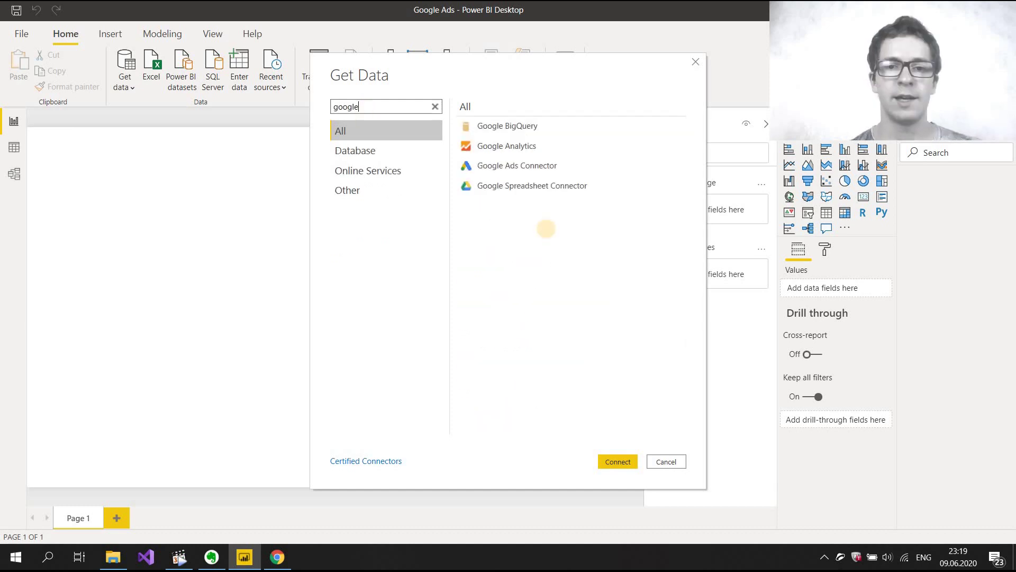
click(522, 166)
click(621, 463)
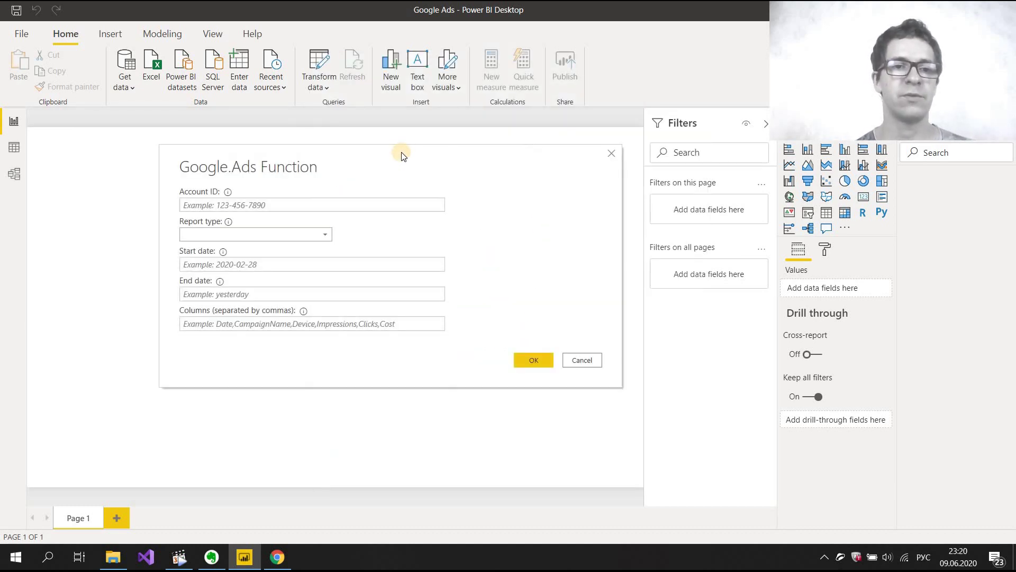
- Copy the account ID from Google Ads in Chrome and paste it into the Account ID field
click(281, 206)
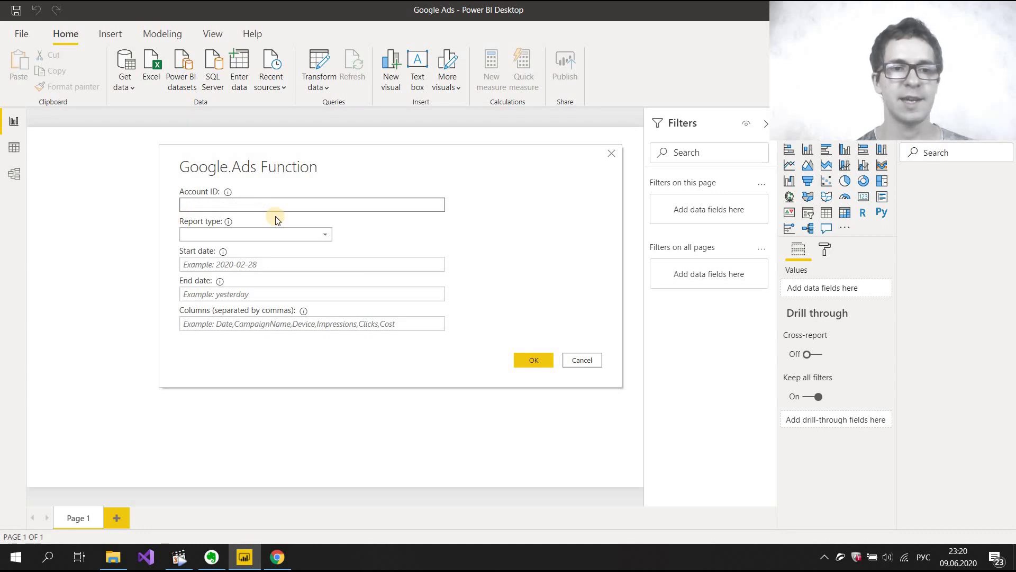
click(268, 252)
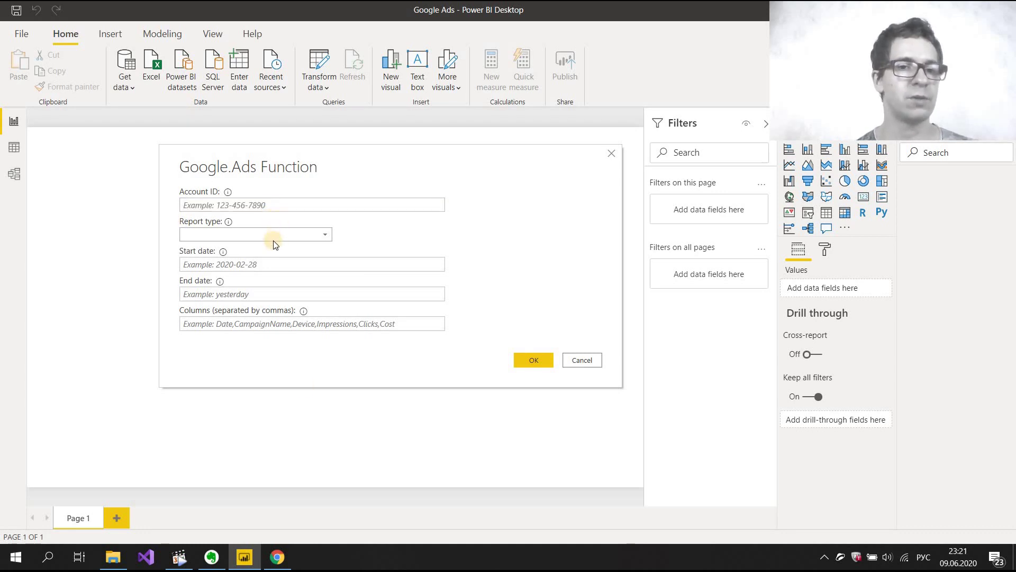
click(273, 205)
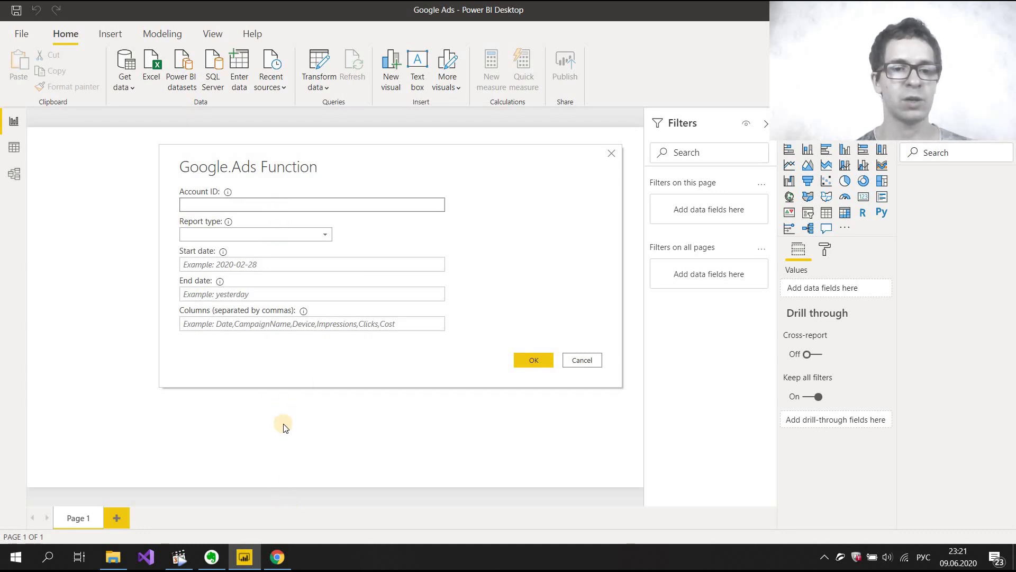
click(277, 557)
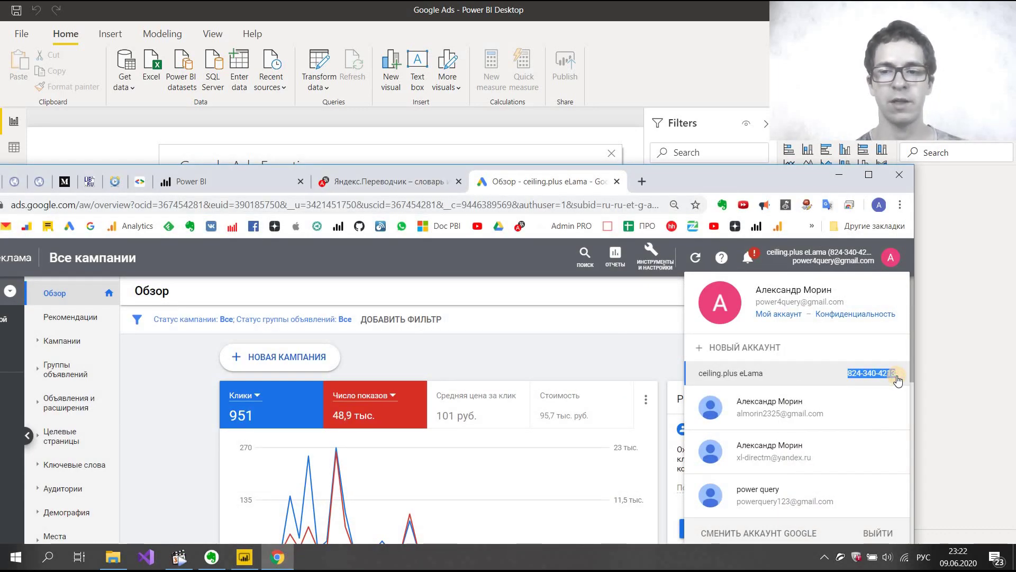
key(alt+Tab)
key(ctrl+v)
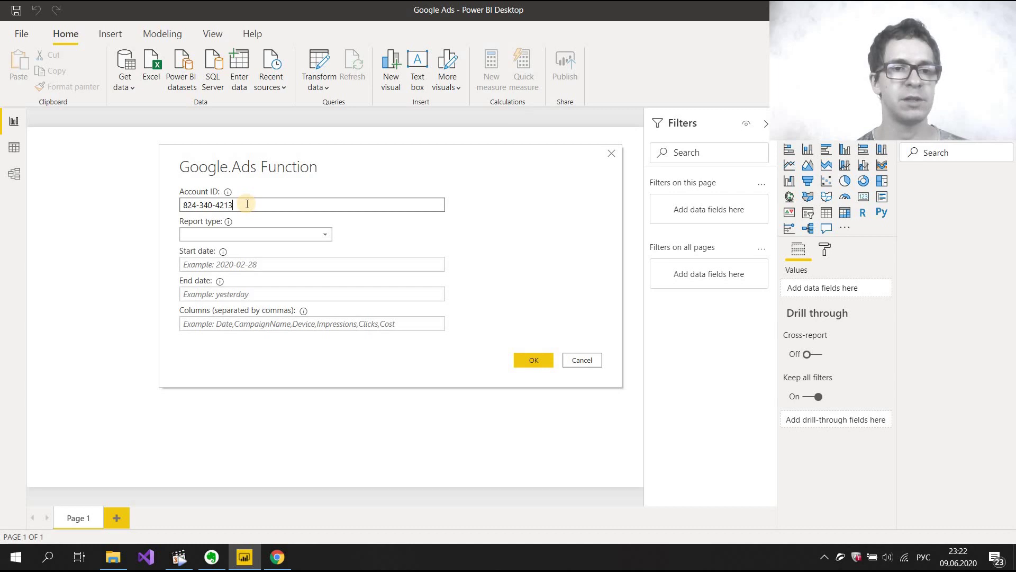
- Choose CAMPAIGN_PERFORMANCE_REPORT with start date 2019-01-01
click(210, 234)
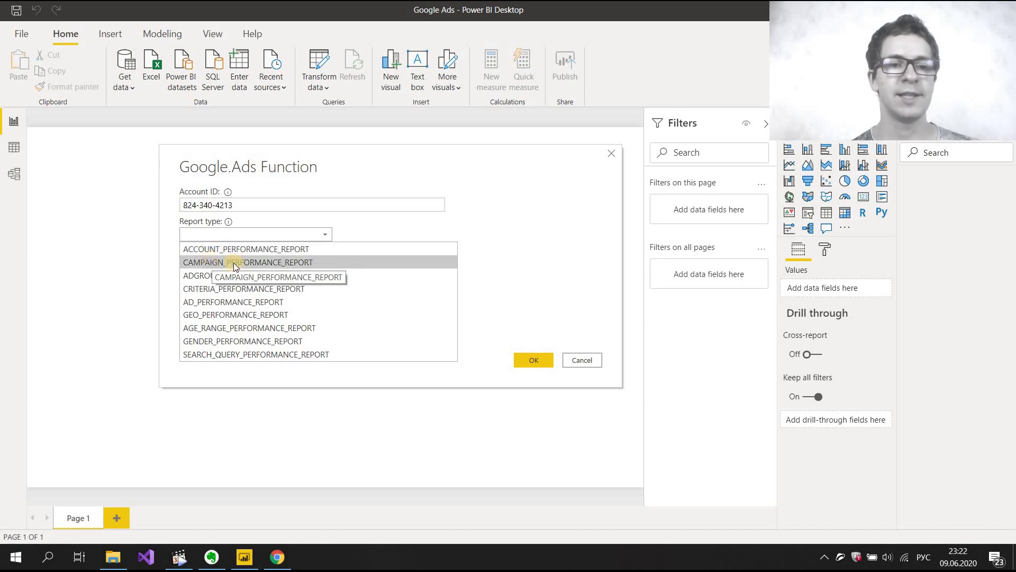
click(234, 263)
click(237, 264)
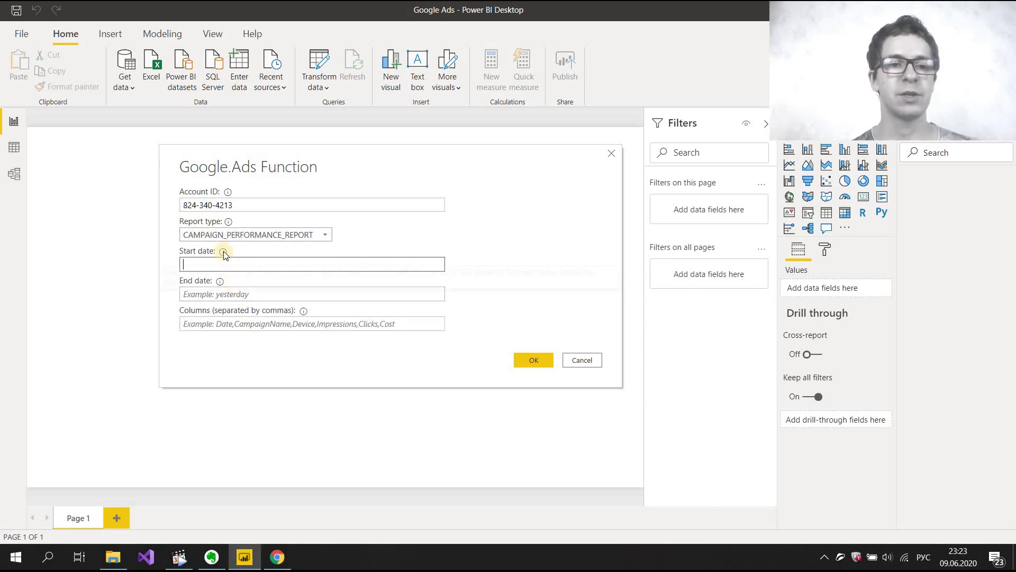
mouse_move(223, 253)
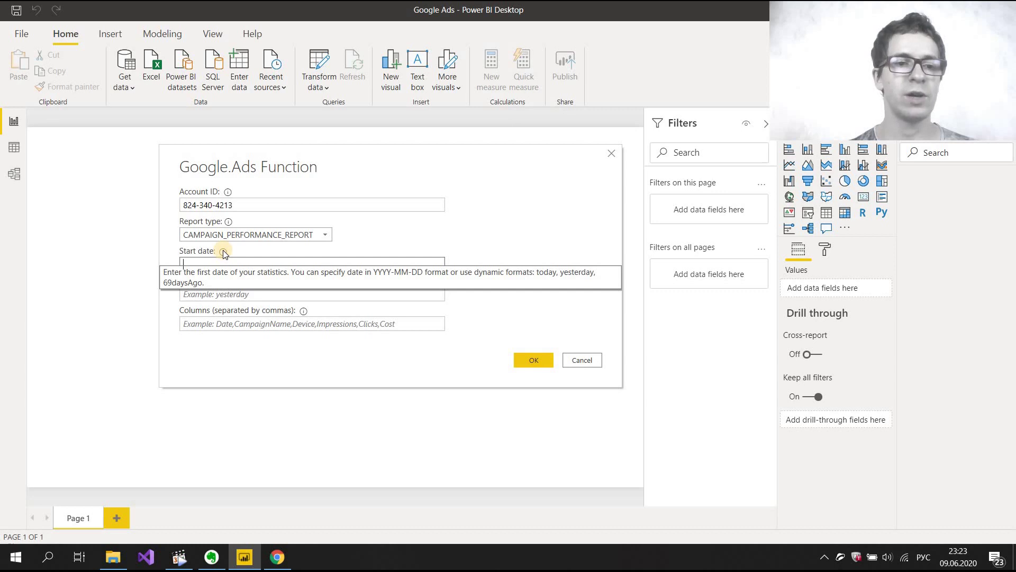
text(2019-01-01)
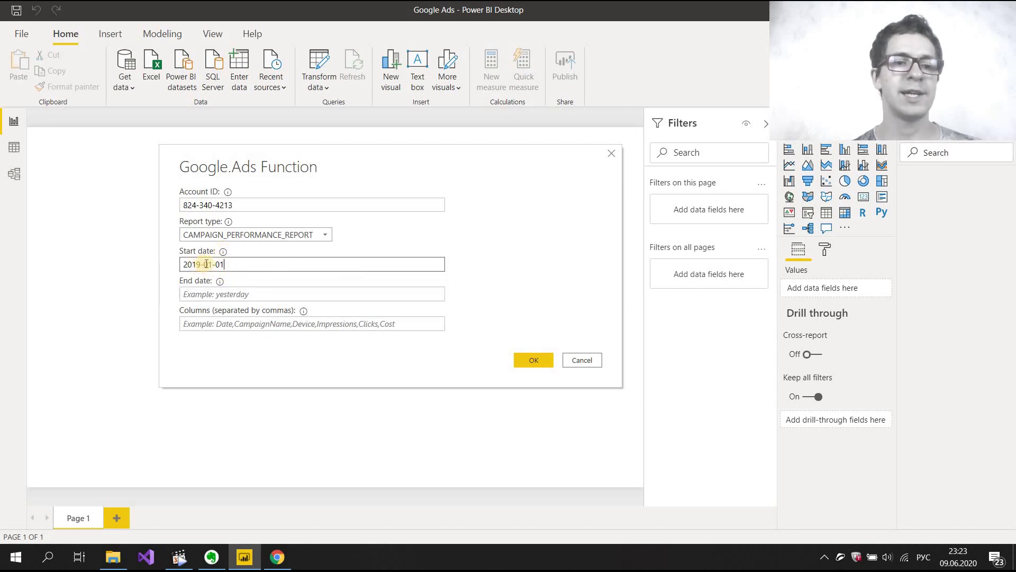
- Set the end date to 'yesterday', submit the parameters and begin signing in
click(226, 296)
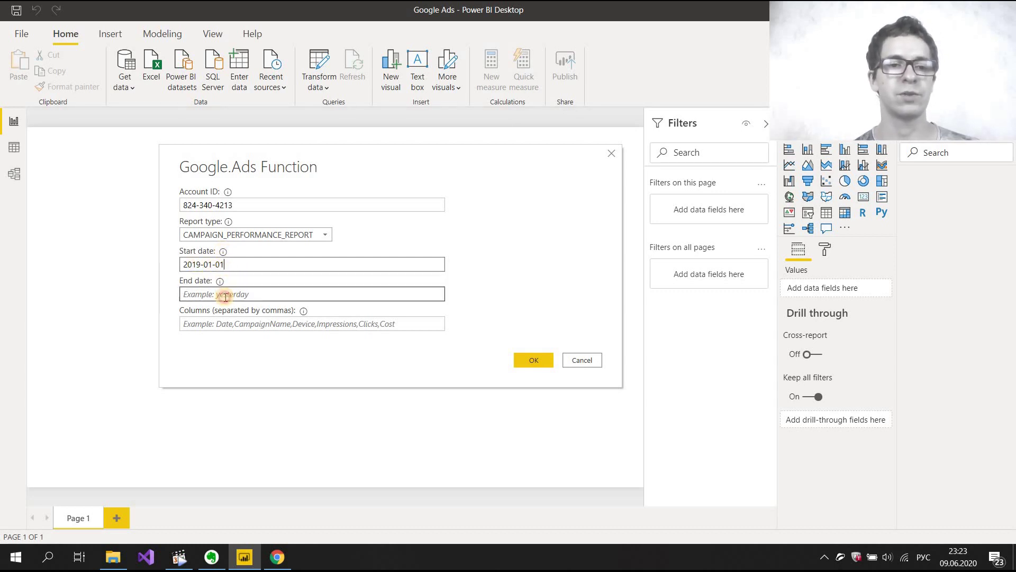
key(alt+shift)
text(yesterday)
drag(395, 167, 391, 180)
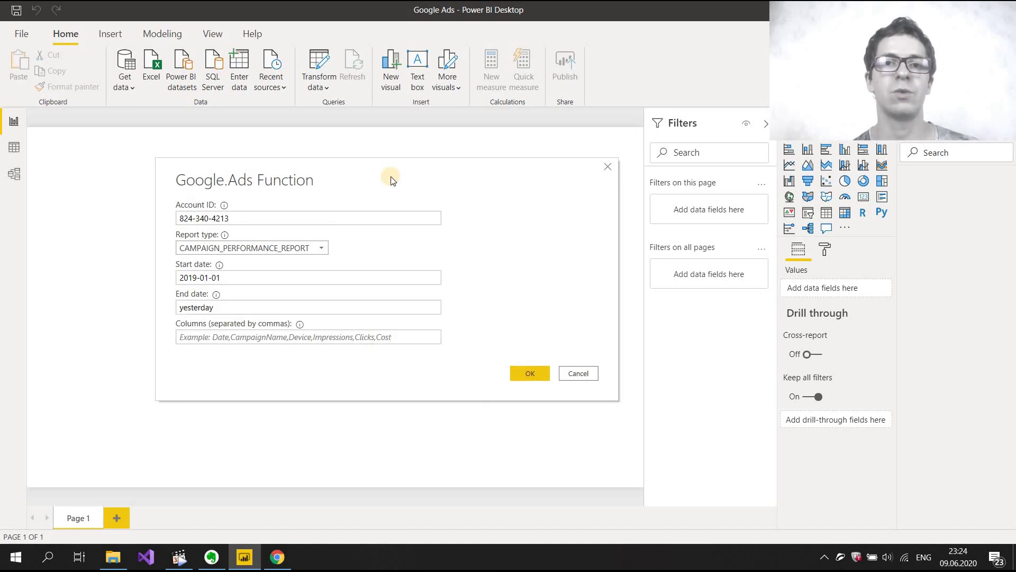
key(Tab)
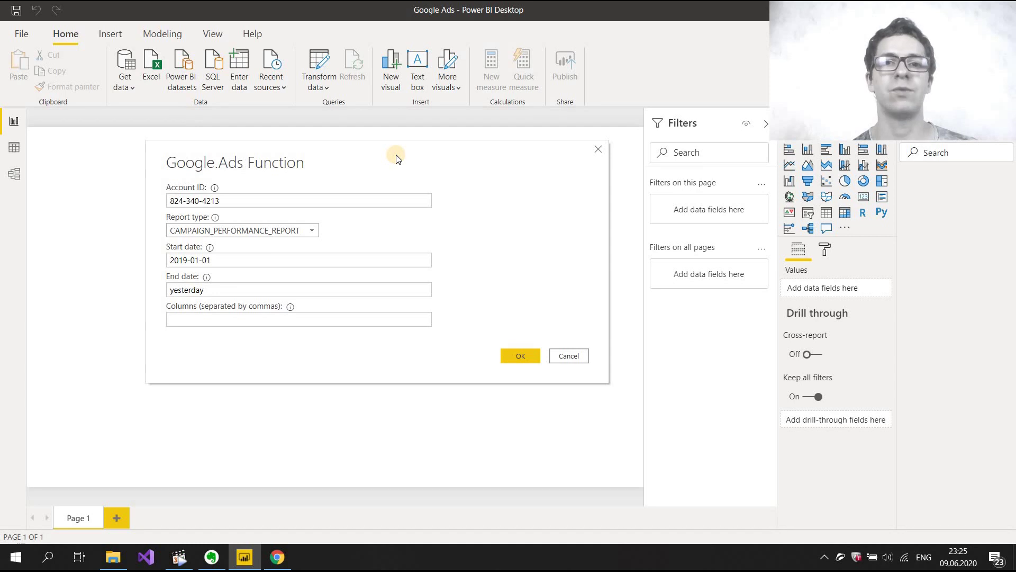
click(520, 358)
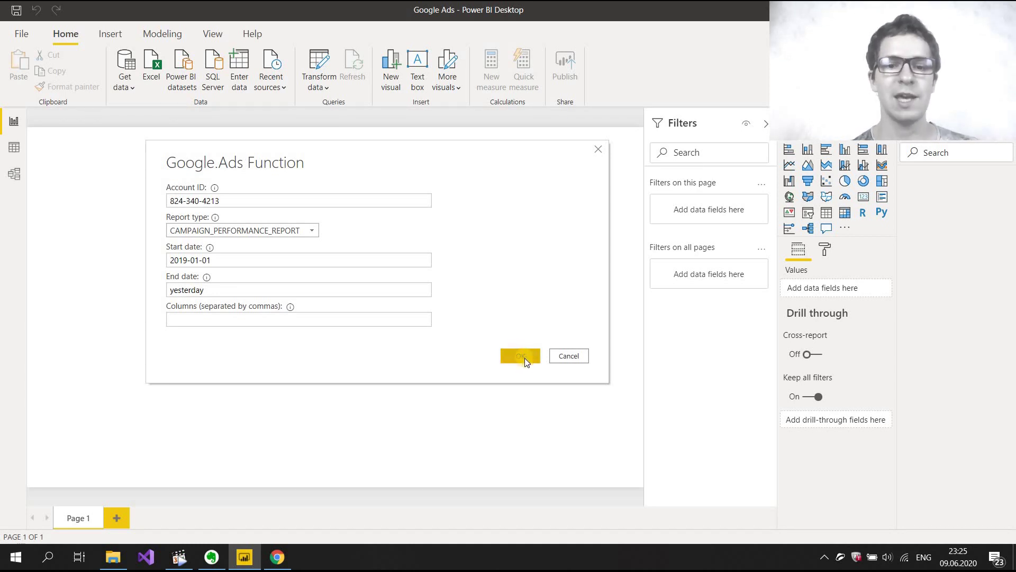
click(363, 233)
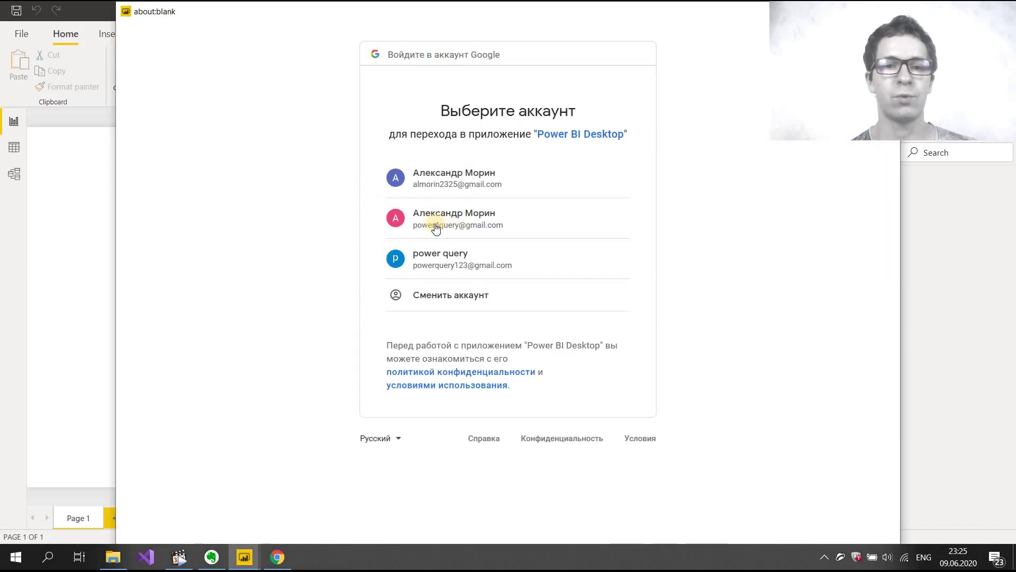
- Authorise the Google account and connect, bringing the campaign data into Power Query Editor
click(436, 228)
click(596, 523)
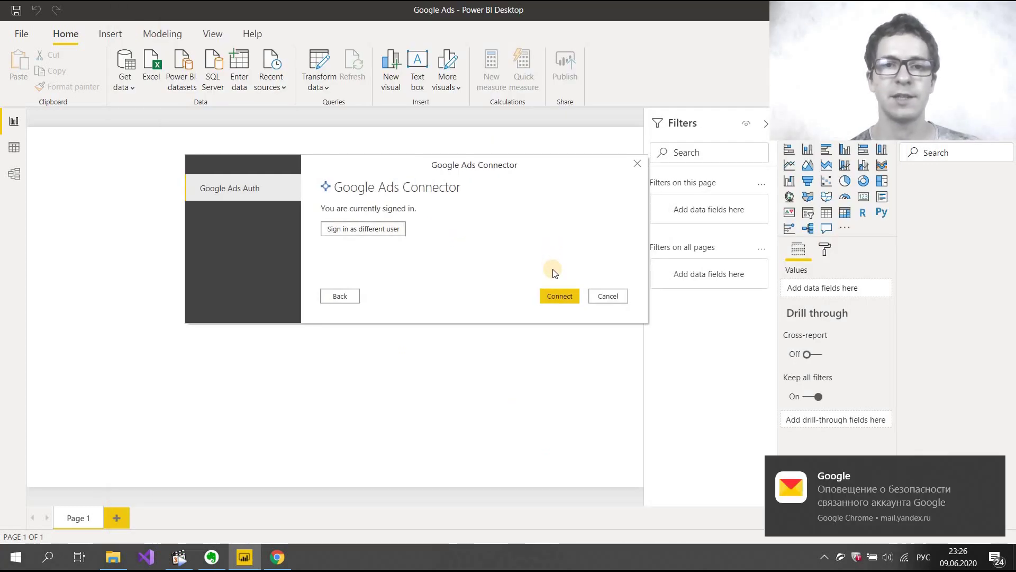
click(560, 295)
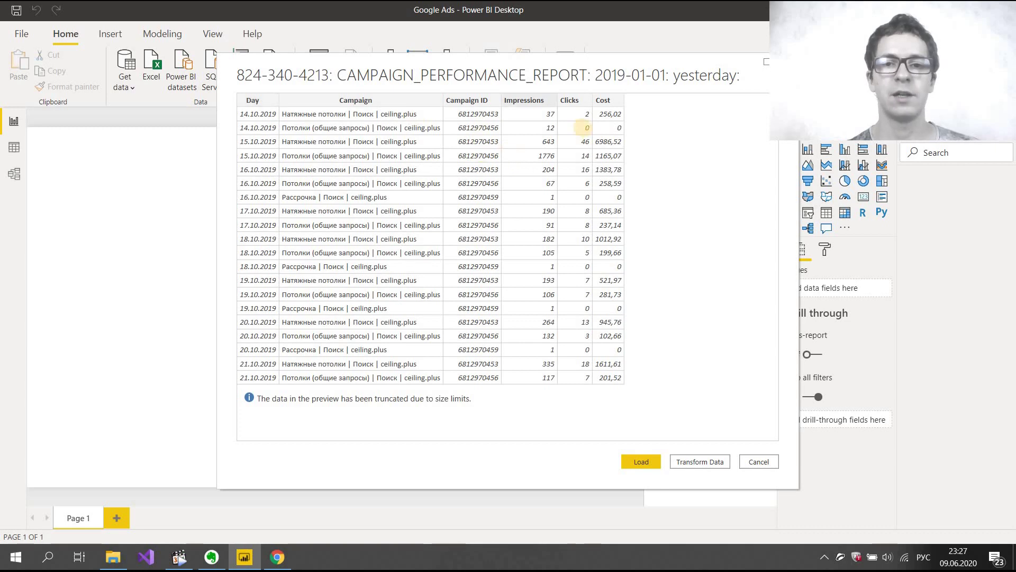
click(707, 462)
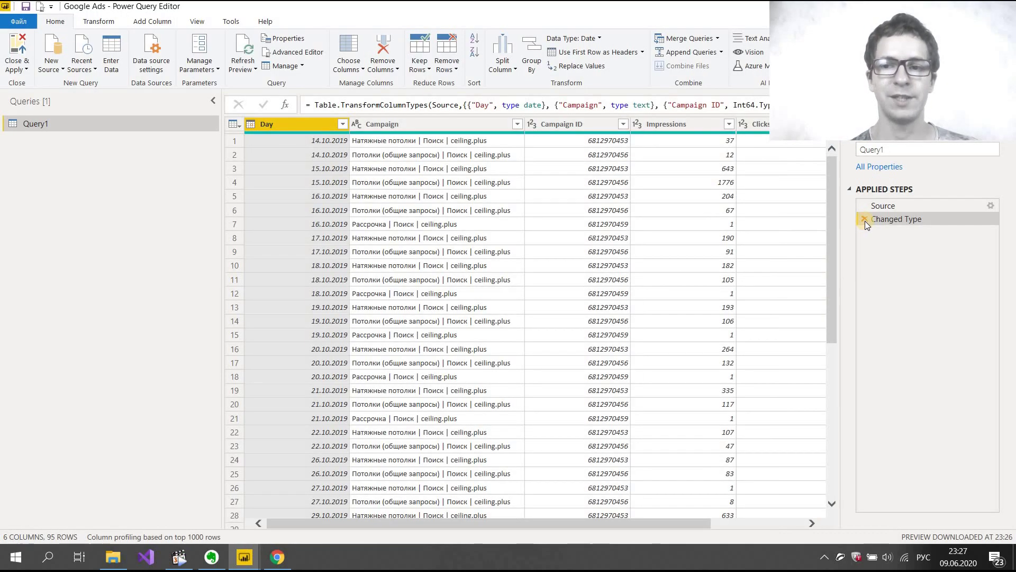
- Delete the Changed Type step so Query1 keeps only its Source step
click(864, 219)
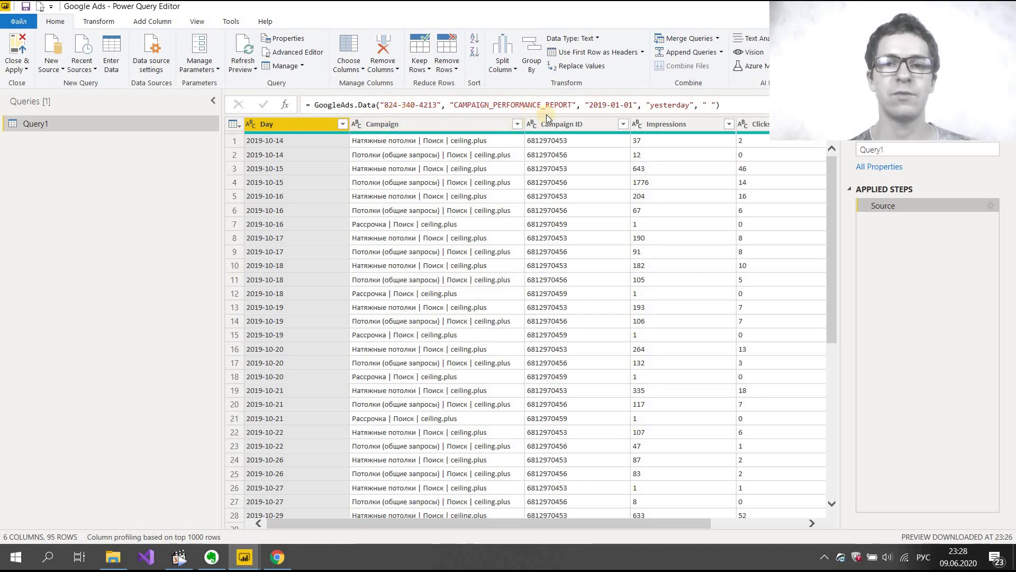
- Switch the source to ADGROUP_PERFORMANCE_REPORT, inspect its Cost values and delete Changed Type
click(989, 205)
click(373, 240)
click(339, 281)
click(405, 239)
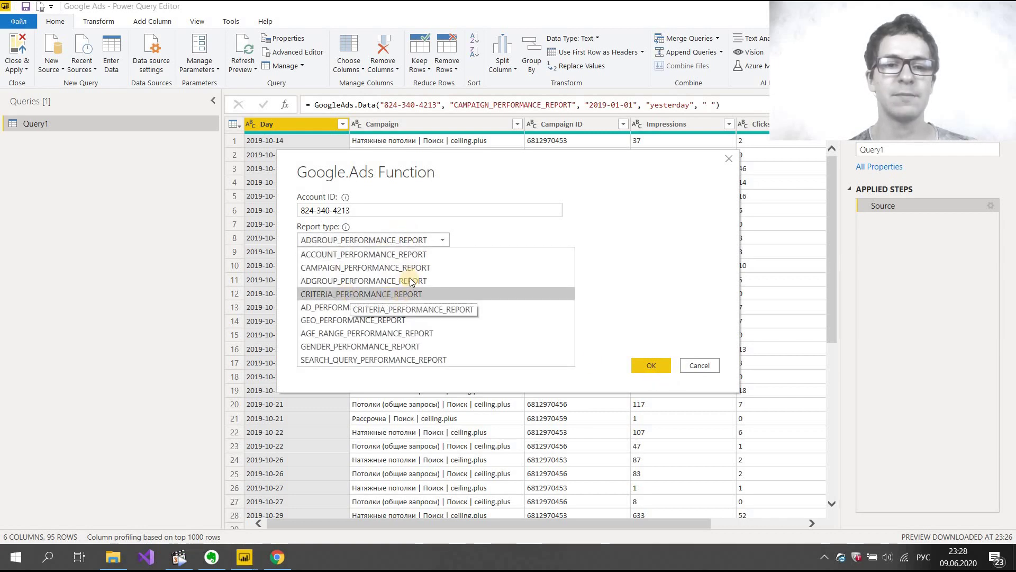
click(410, 281)
click(651, 365)
click(638, 318)
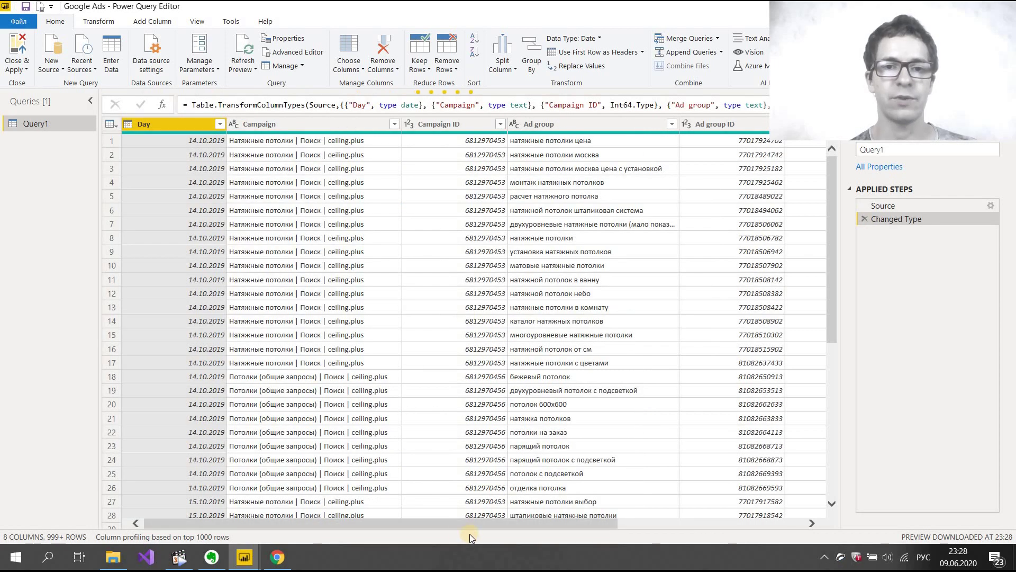
scroll(450, 525, right, 3)
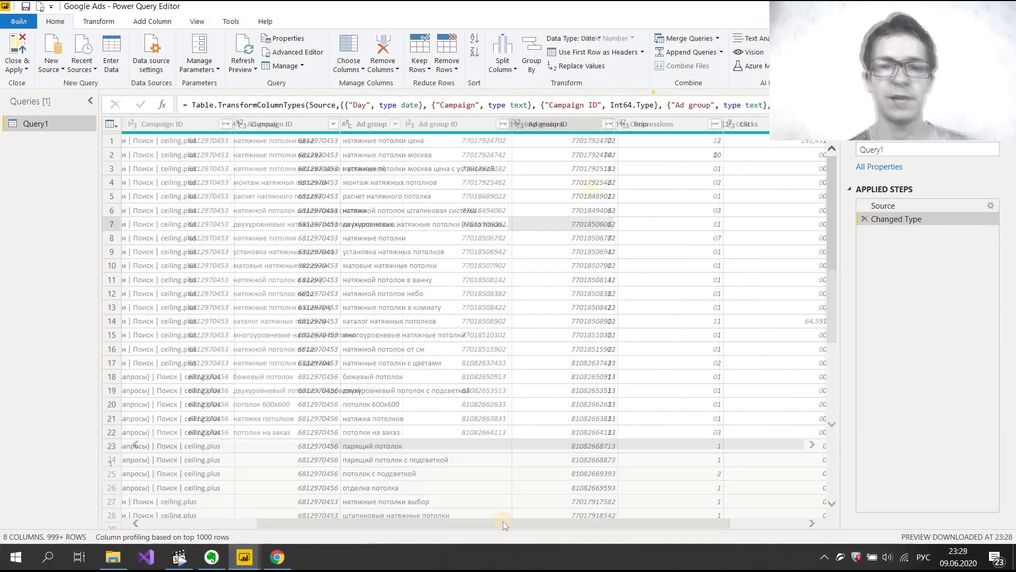
click(762, 197)
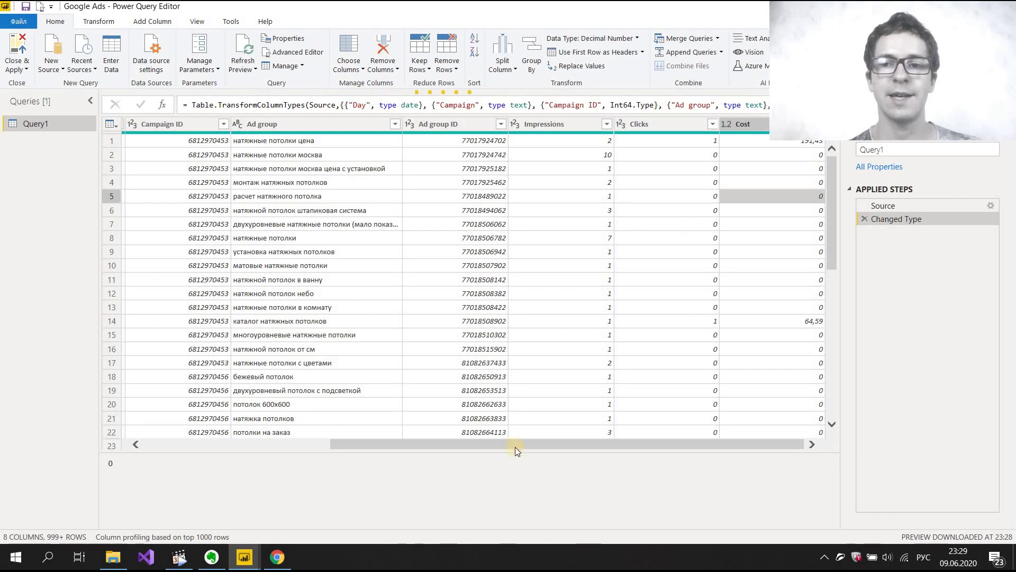
key(Delete)
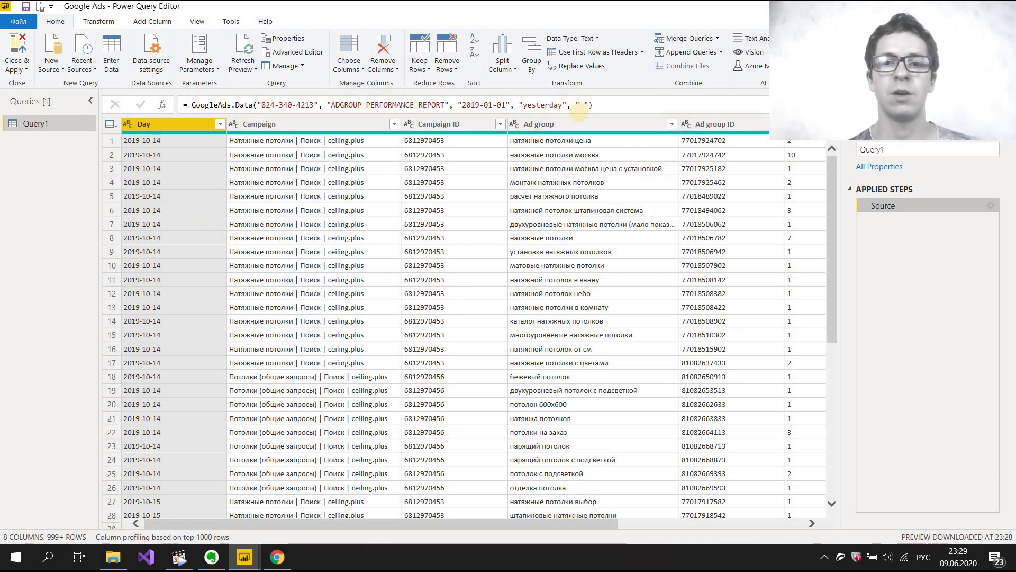
- Edit the Source formula to ACCOUNT_PERFORMANCE_REPORT with columns "Device,Cost"
drag(330, 105, 361, 105)
key(alt+shift)
text(ACCOUNT)
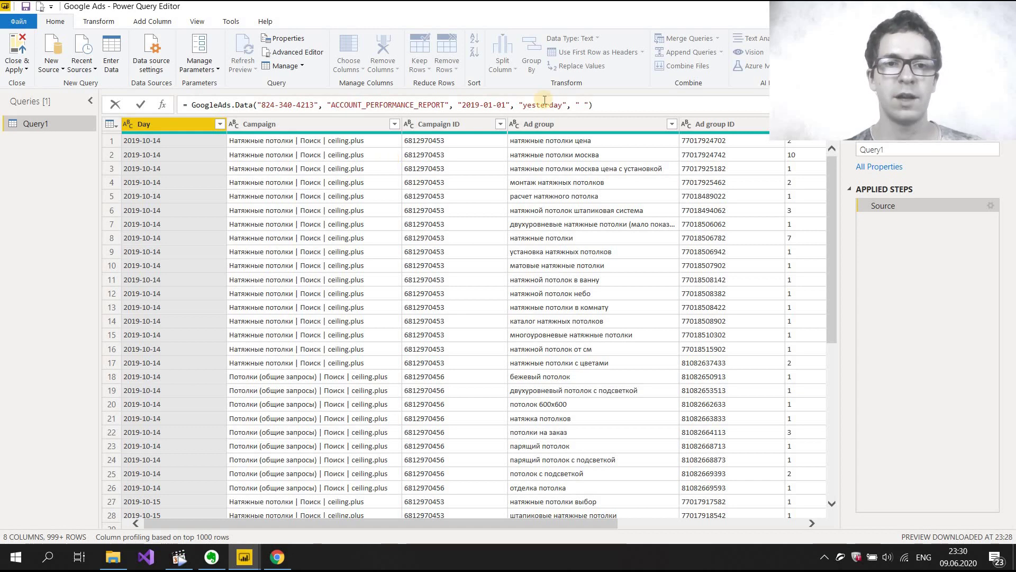
double_click(581, 105)
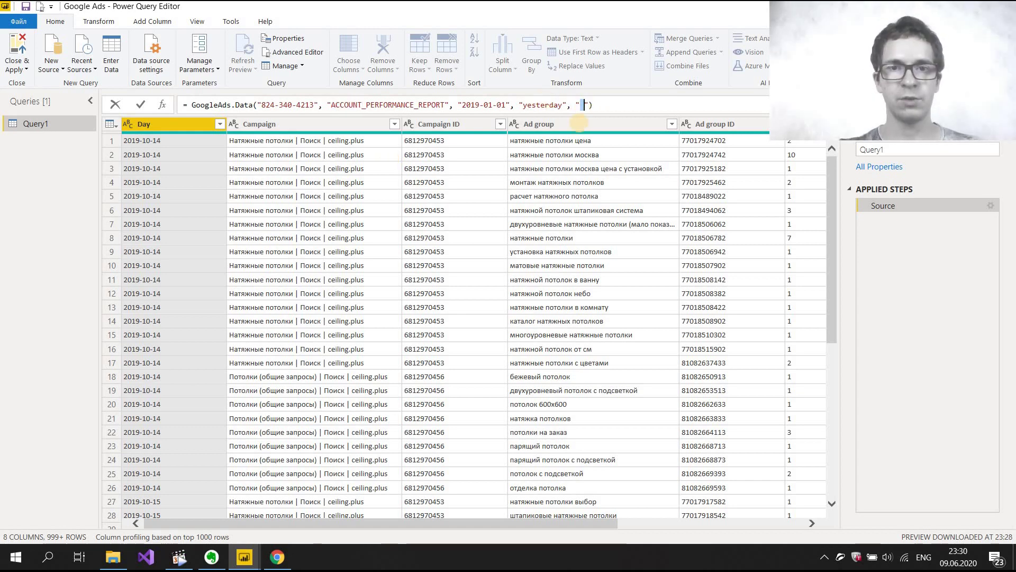
text(Device,Cost)
key(Return)
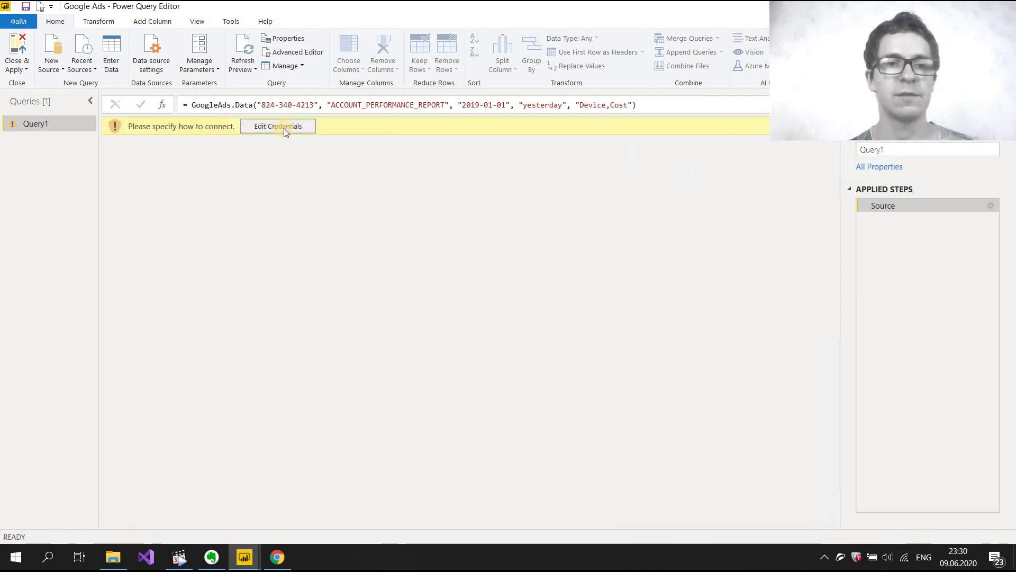
- Supply credentials to load the Device/Cost table, inspect the three devices and sort by Cost descending
click(284, 129)
click(195, 166)
click(188, 155)
click(323, 155)
click(349, 169)
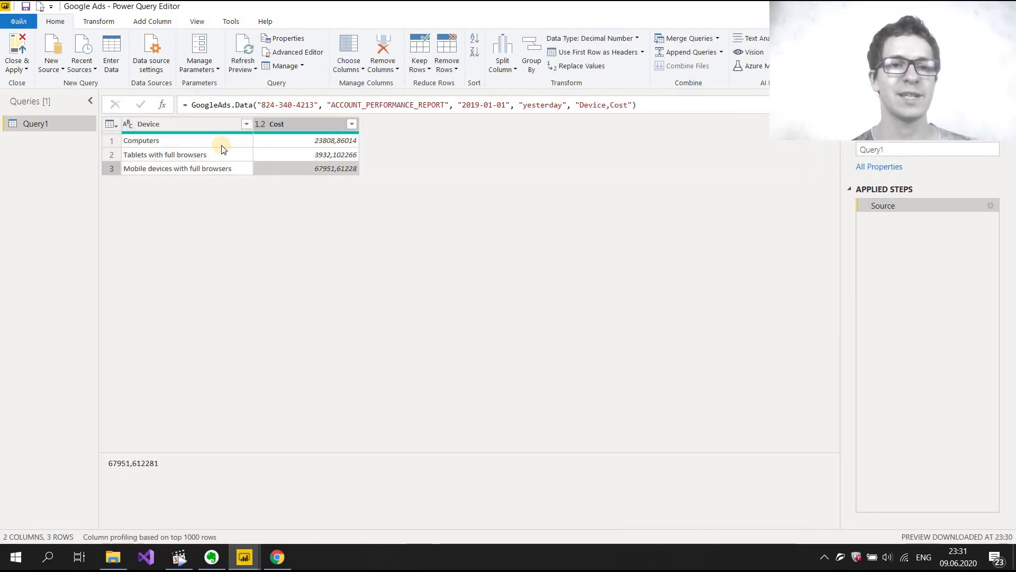
click(306, 139)
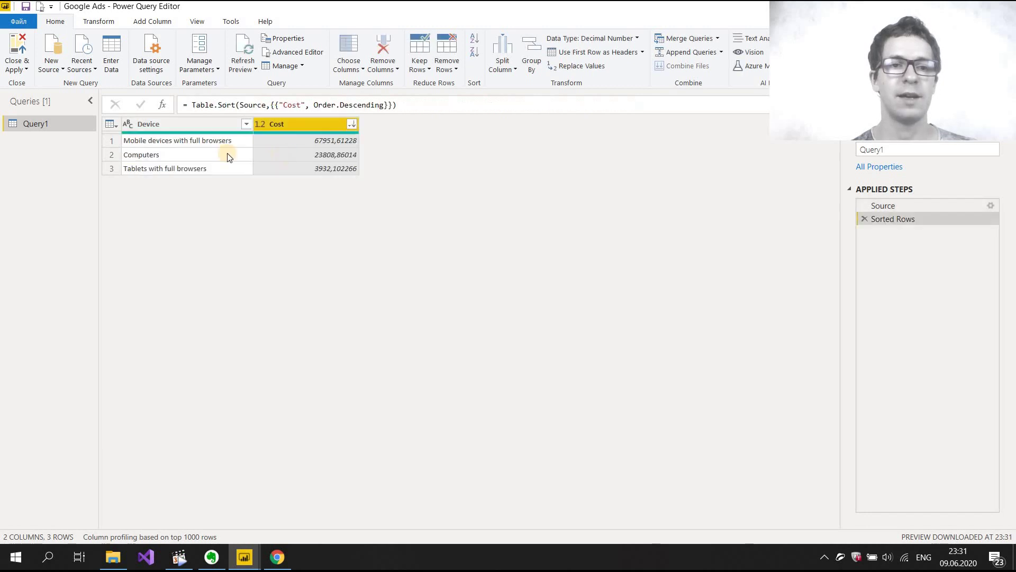
click(174, 139)
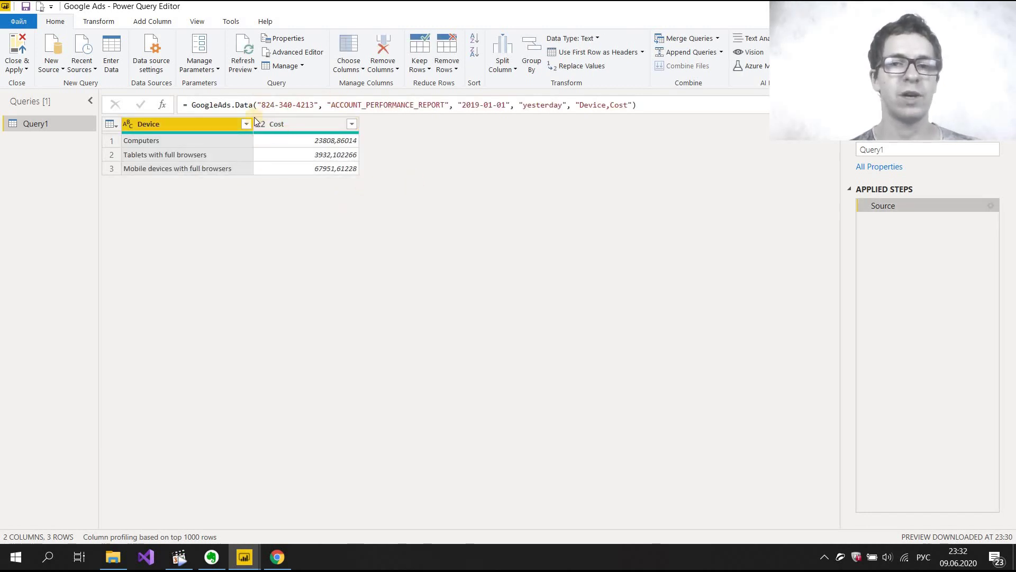
drag(254, 105, 652, 108)
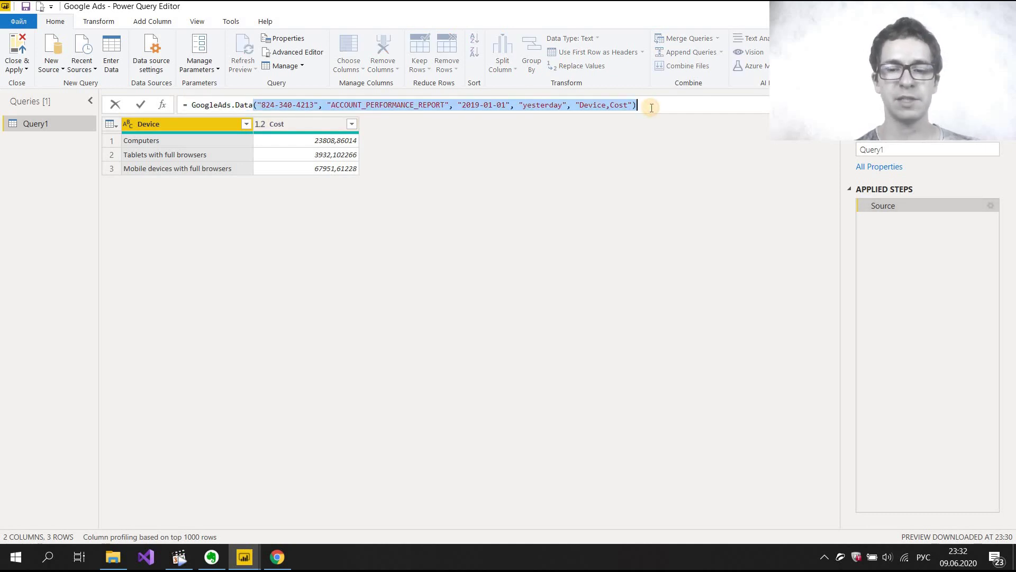
- Reduce the formula to bare GoogleAds.Data and open the AdWords reports link from its examples
key(BackSpace)
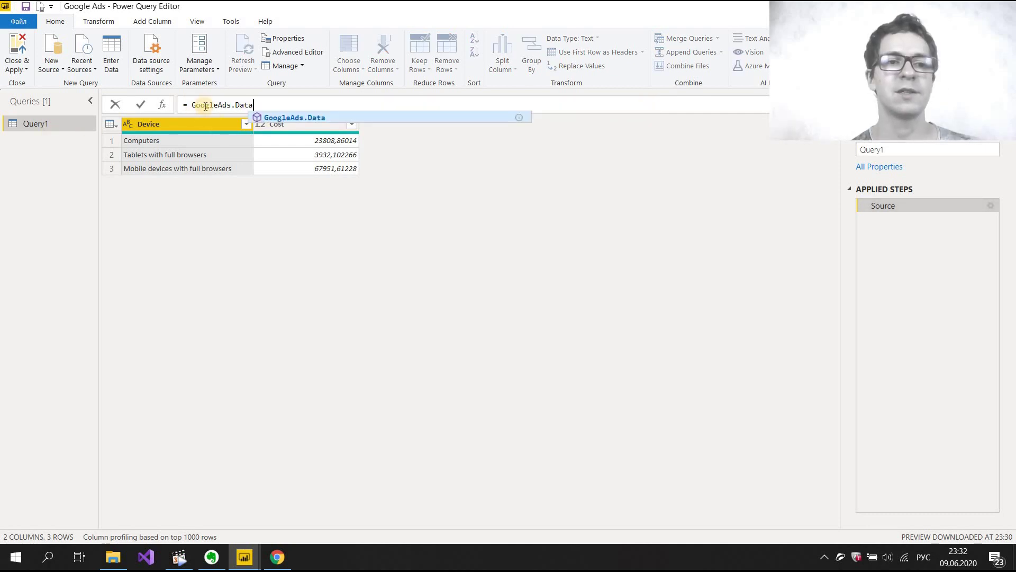
key(Return)
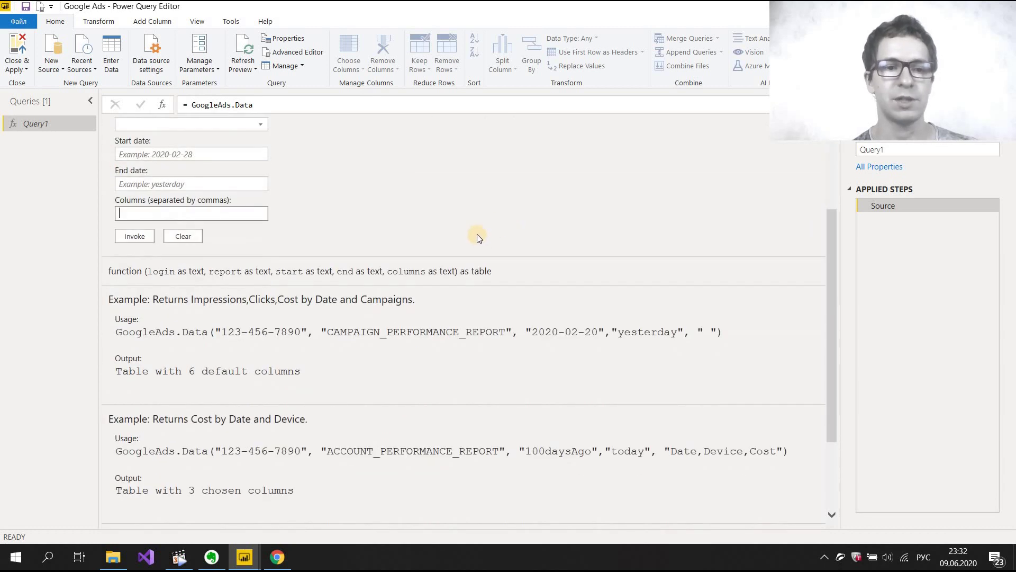
scroll(478, 237, down, 2)
drag(118, 456, 631, 466)
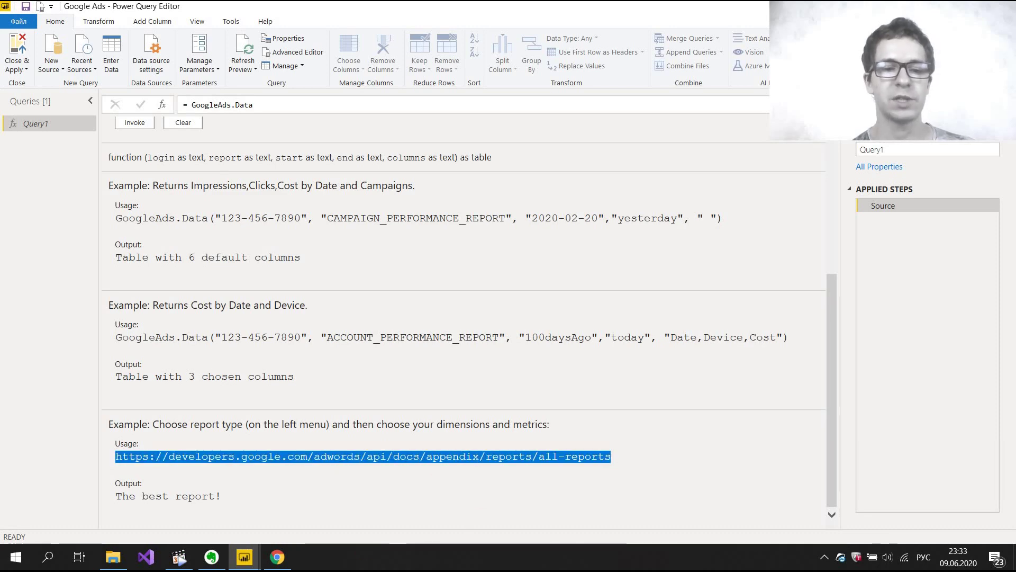
click(371, 456)
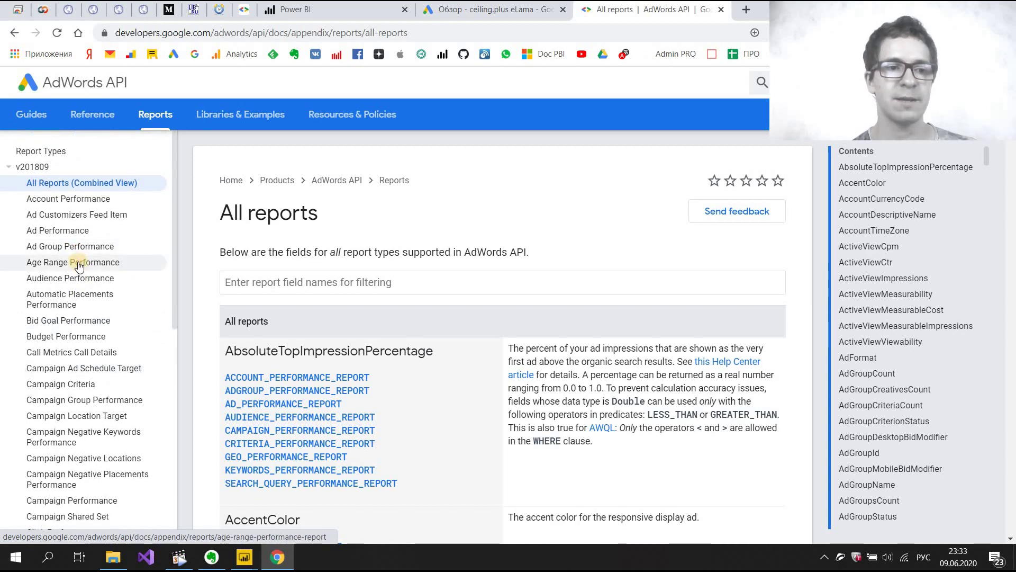
- Review the Age Range Performance report fields, then pick AGE_RANGE_PERFORMANCE_REPORT as the report type
click(78, 263)
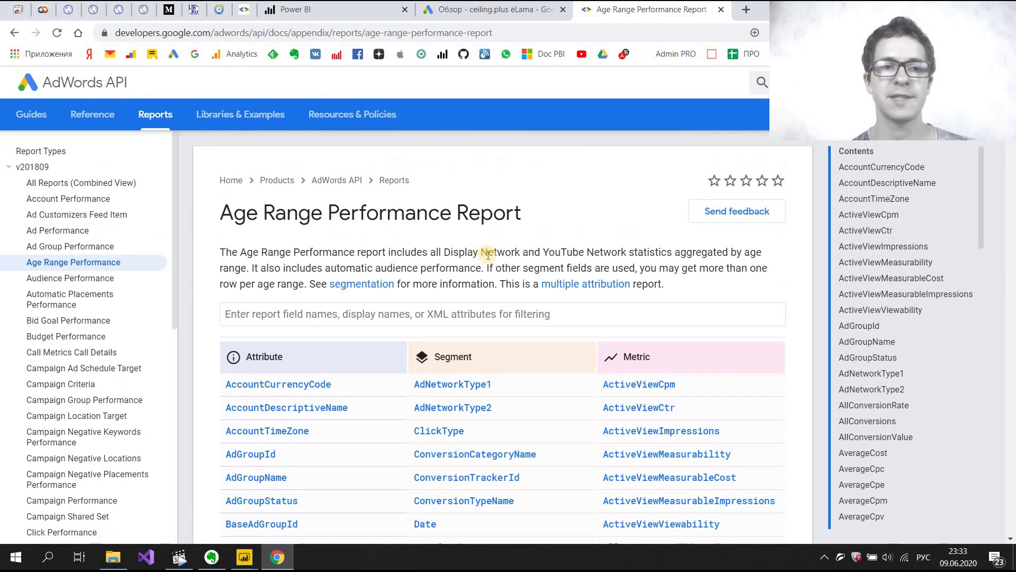
scroll(481, 253, down, 3)
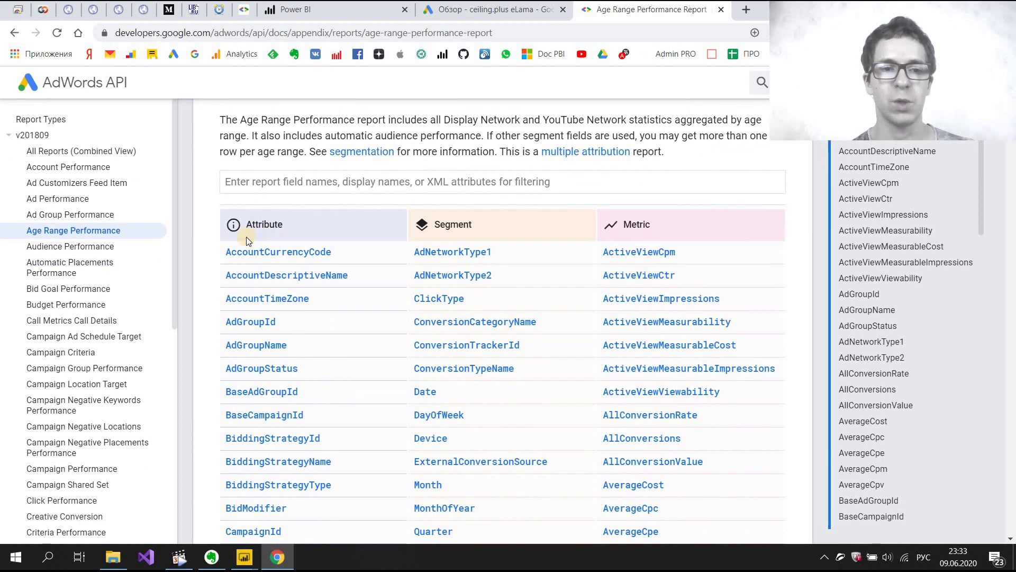
scroll(579, 285, down, 1)
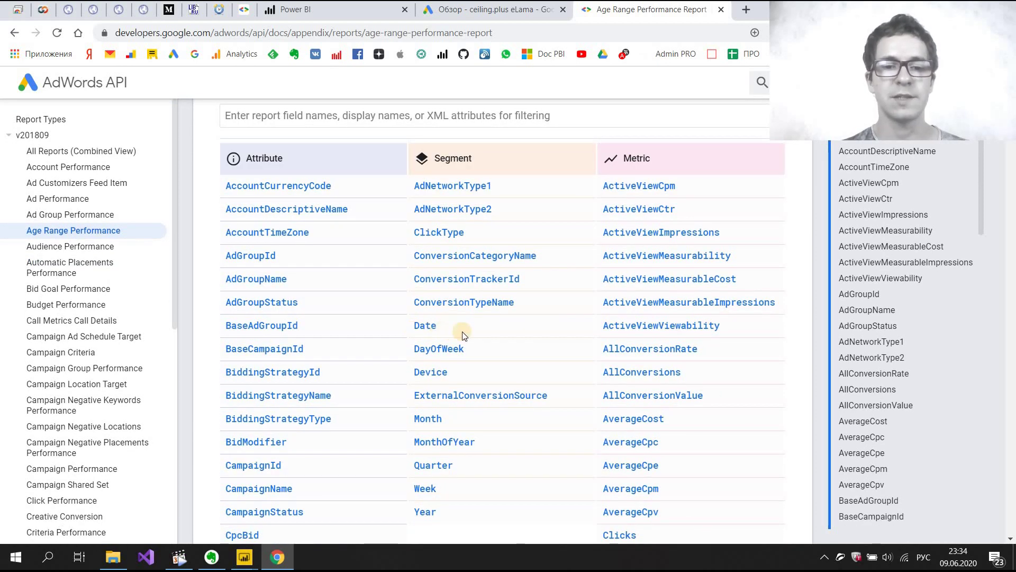
scroll(462, 335, down, 1)
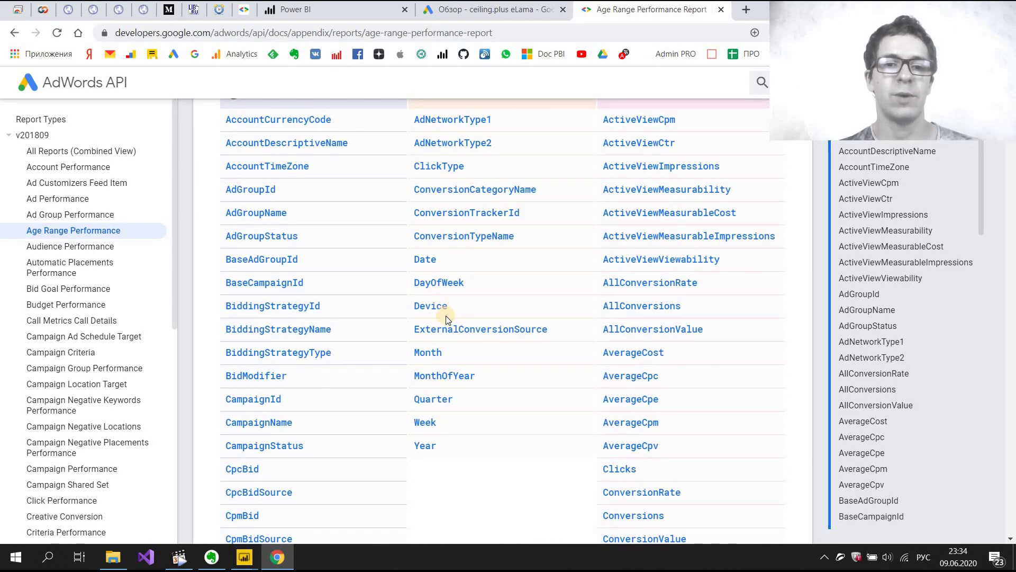
scroll(532, 304, up, 1)
scroll(527, 313, down, 1)
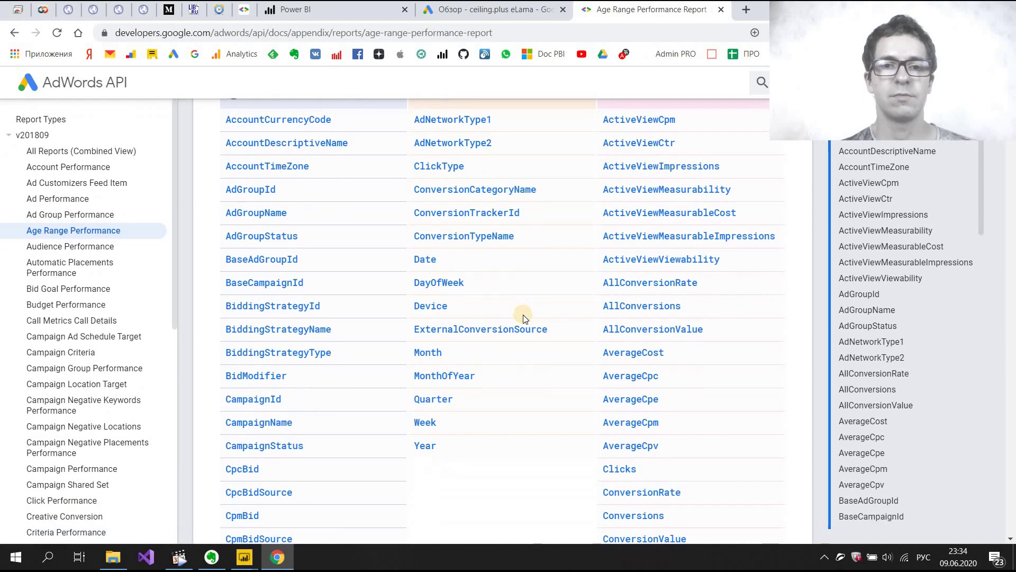
scroll(517, 295, up, 1)
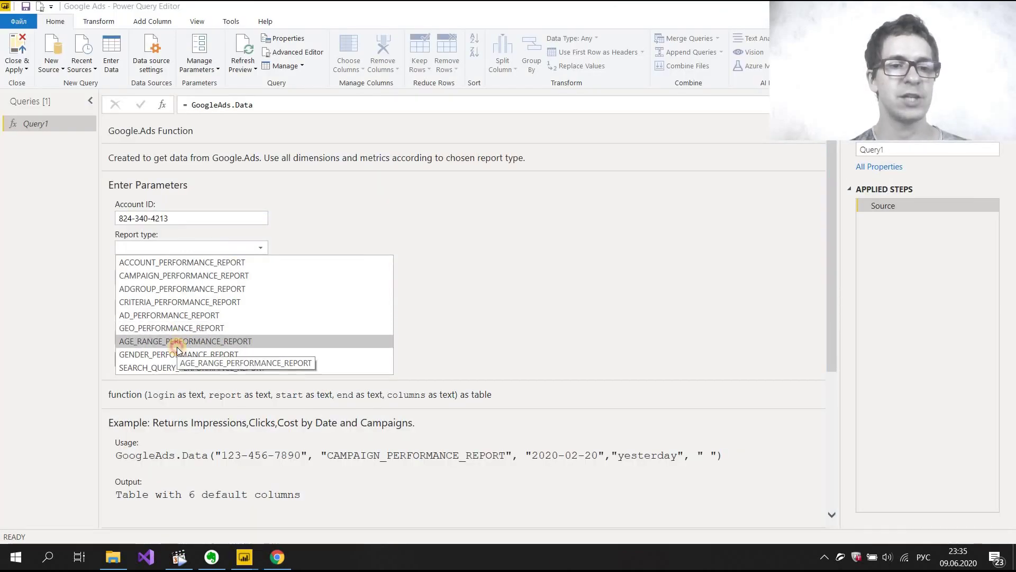
click(177, 341)
- Invoke the Google Ads function with start date 365daysAgo and end date today
click(178, 277)
key(alt+shift)
text(365daysAgo)
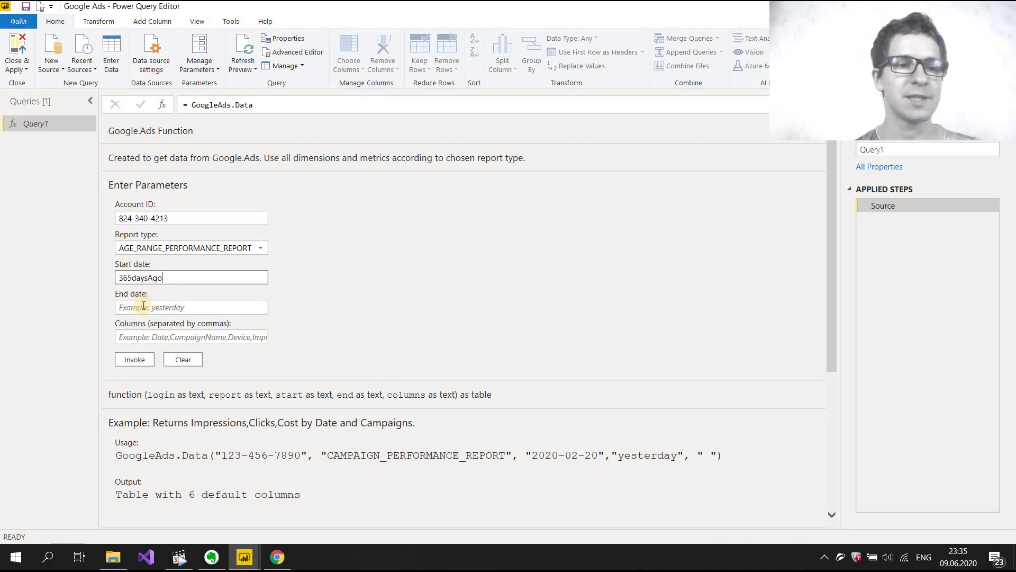
click(144, 305)
text(today)
key(Tab)
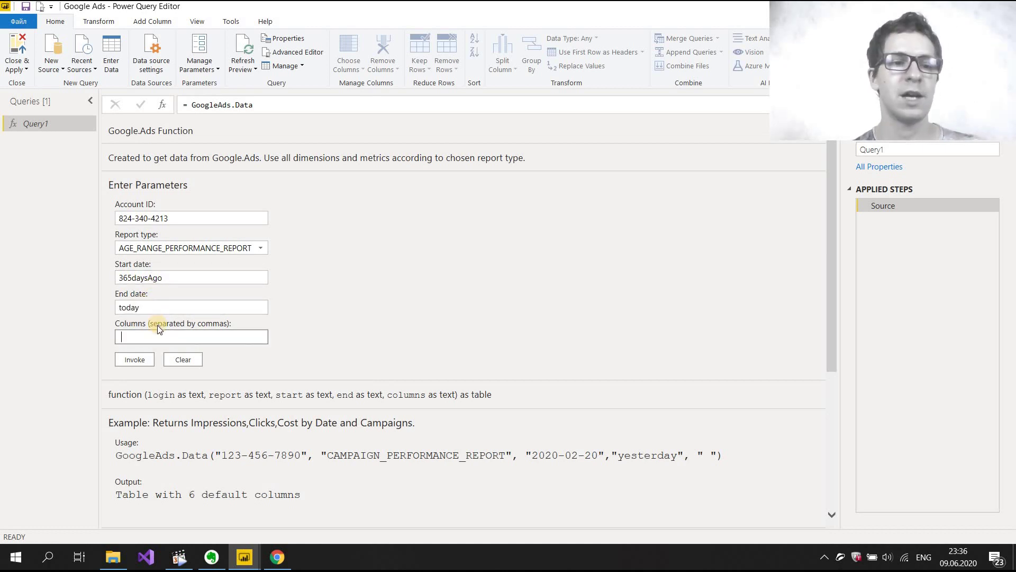
click(134, 360)
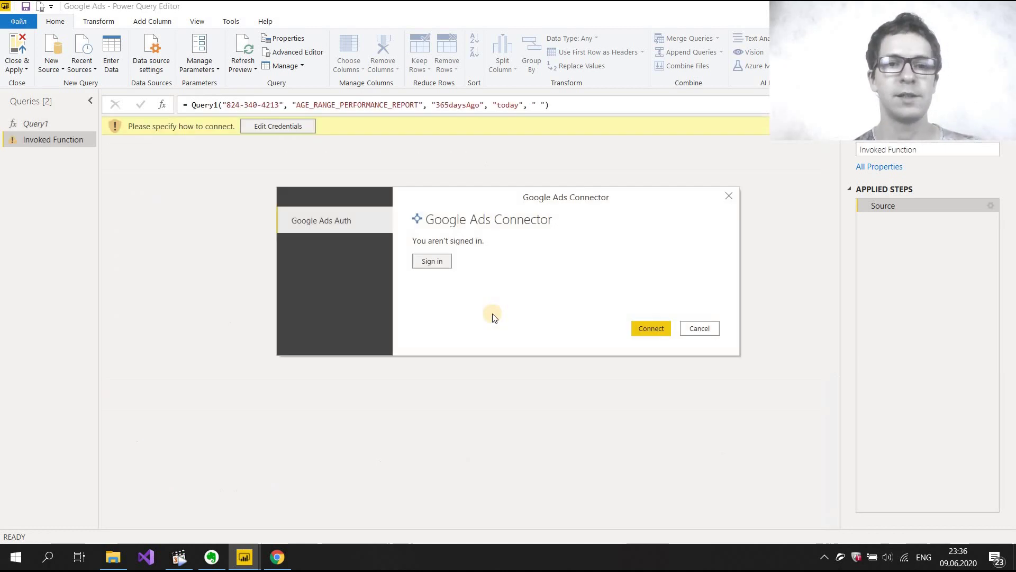
- Sign in to the Google Ads connector, review the returned table, and load it with Close & Apply
click(441, 259)
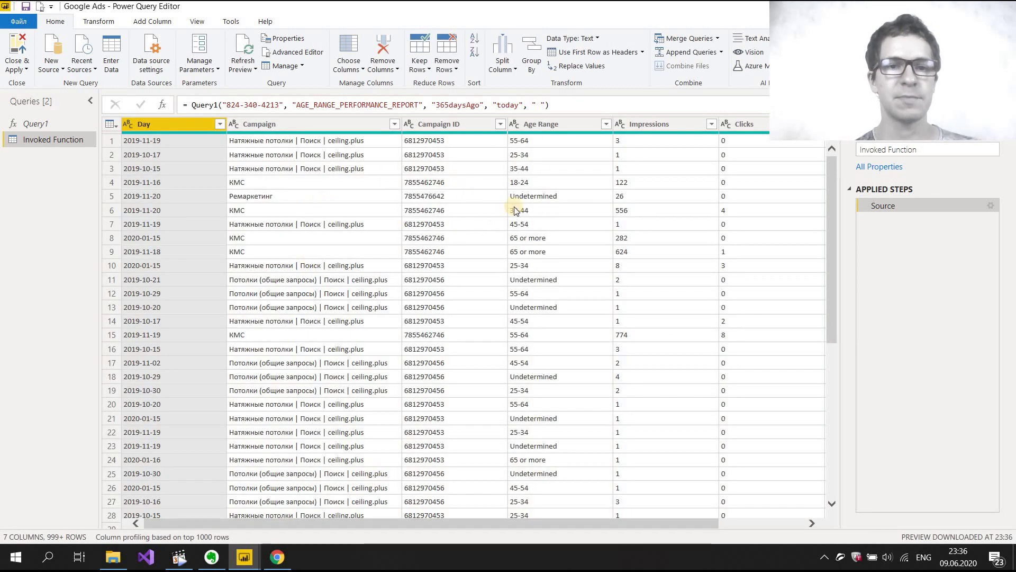
drag(529, 526, 614, 525)
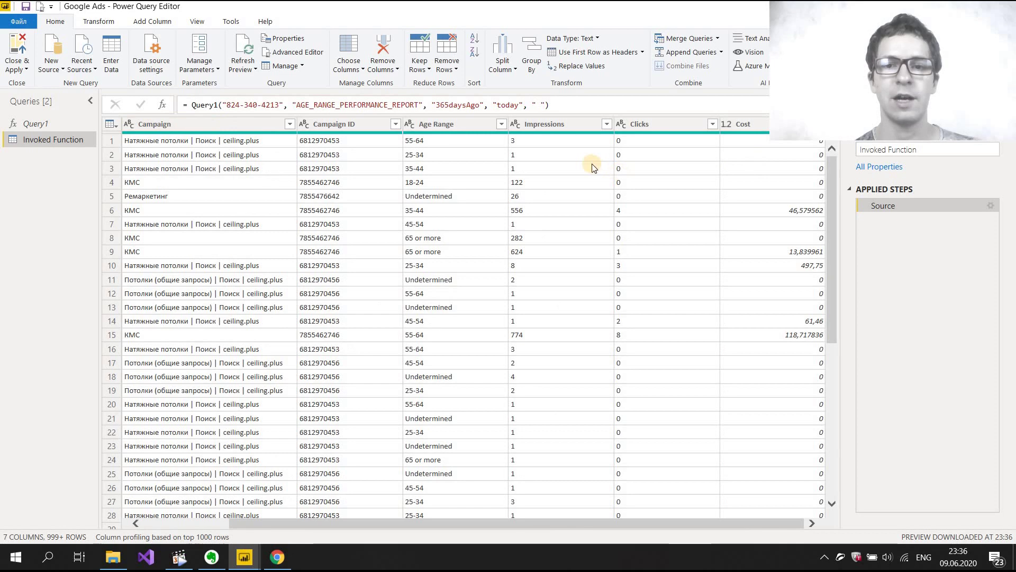
scroll(526, 513, left, 3)
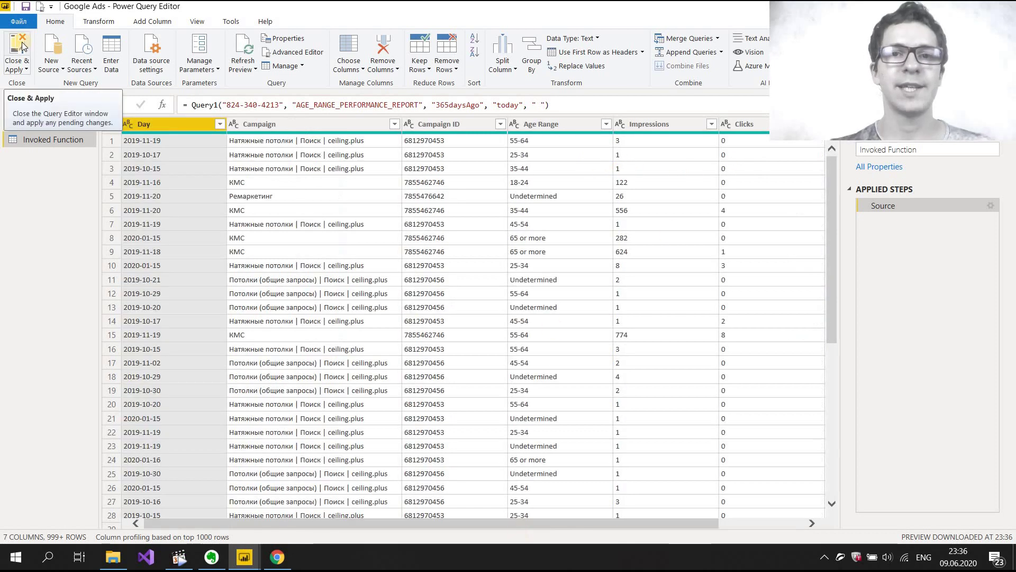
click(23, 47)
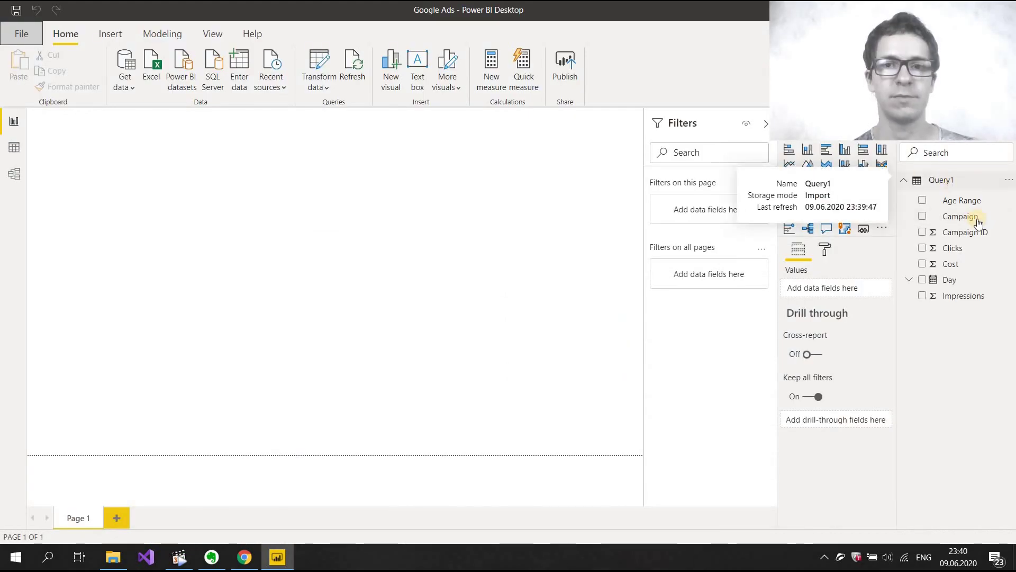
- Build a table visual of Age Range, Clicks, Cost and Impressions
click(923, 202)
click(923, 248)
click(923, 264)
click(922, 295)
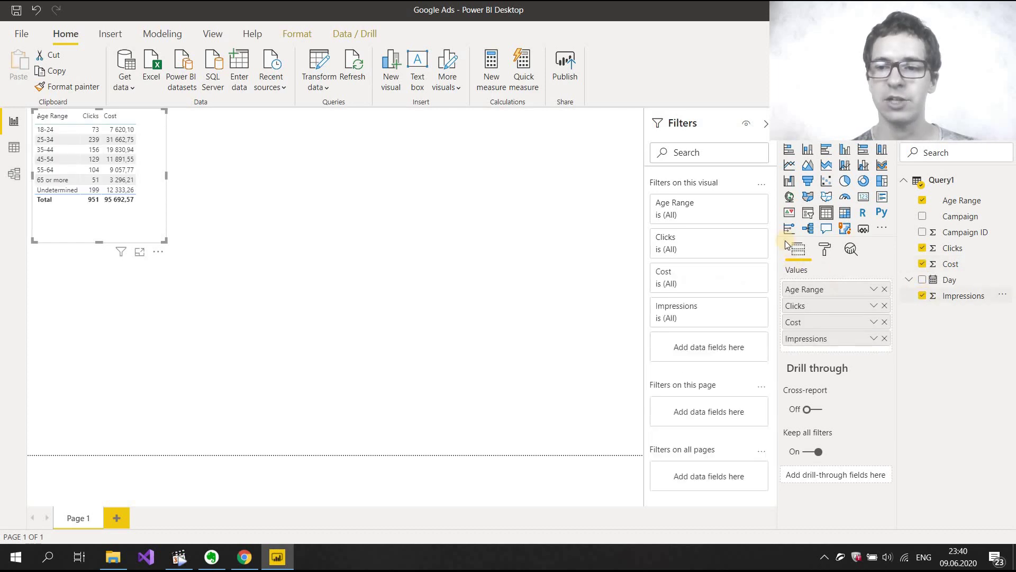
- Publish the report to My workspace
click(494, 178)
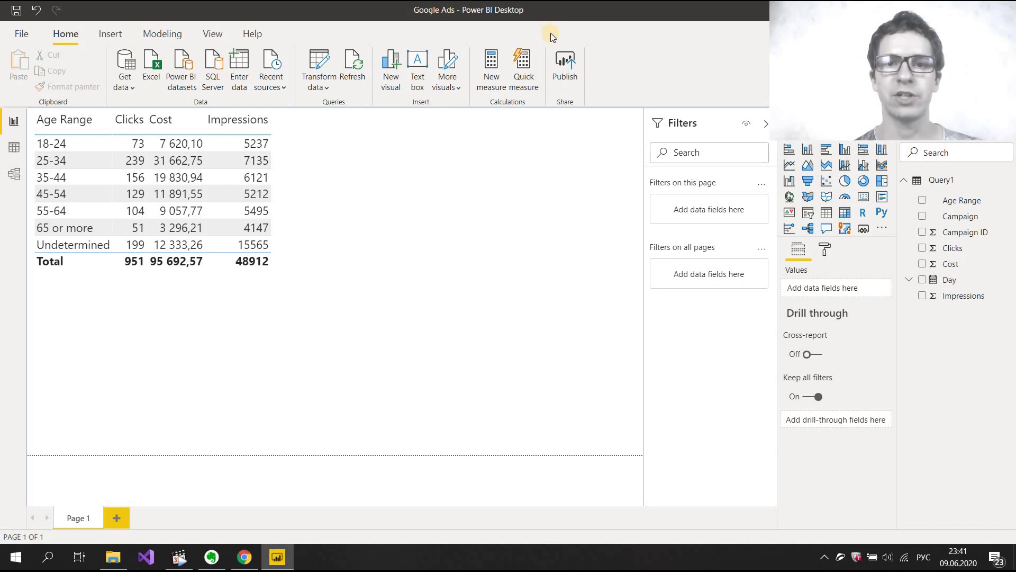
click(565, 63)
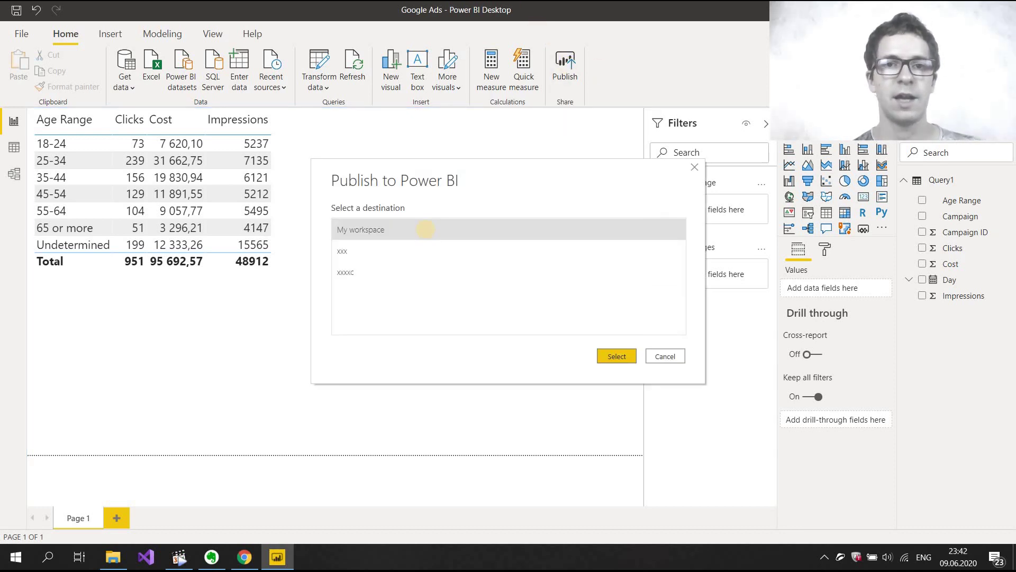
click(614, 353)
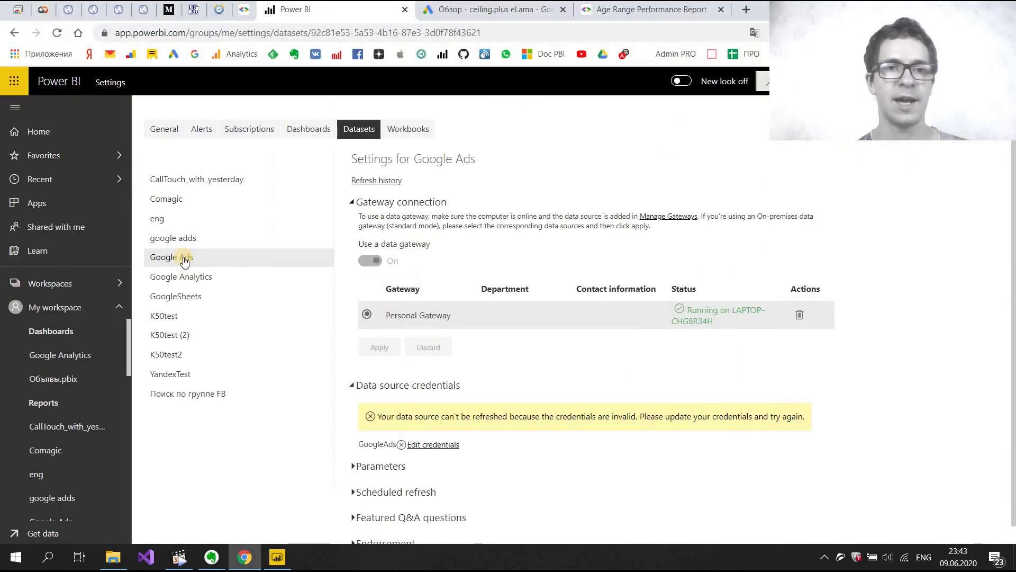
- Check the dataset's invalid-credentials warning, then search Windows for 'pers' to find the personal gateway
scroll(410, 269, down, 1)
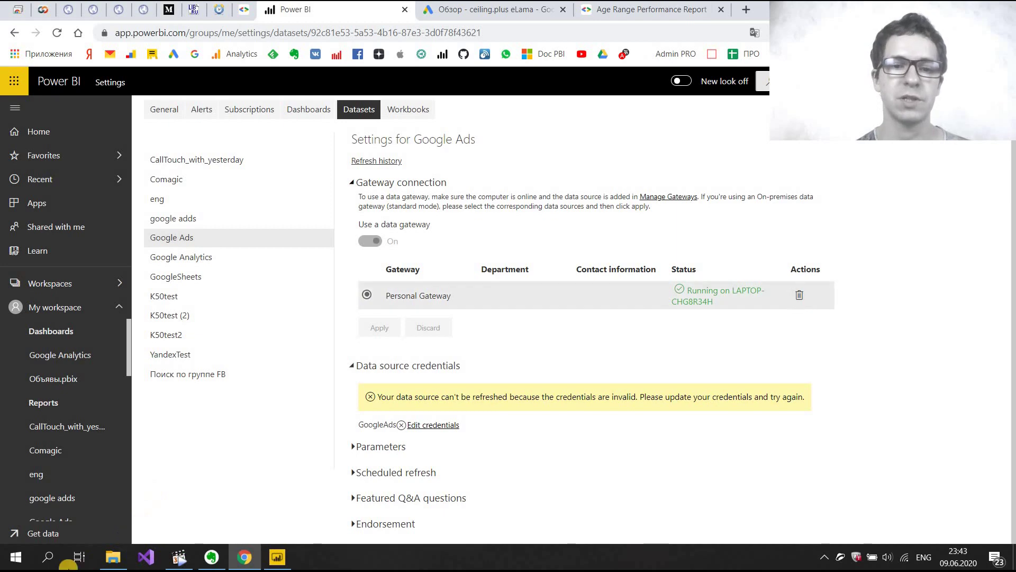
key(super)
text(pers)
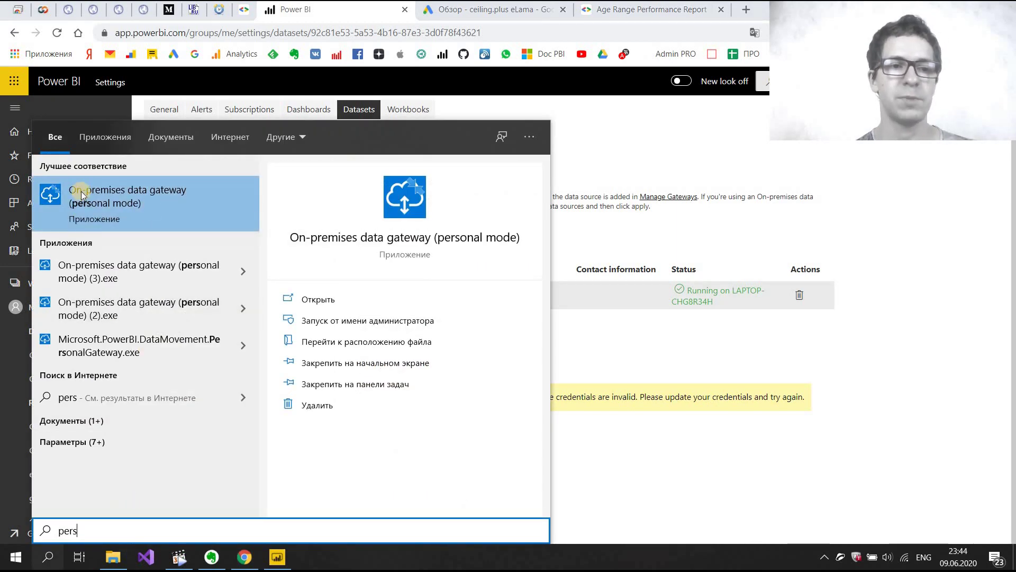
- Launch the personal-mode data gateway, confirm GoogleAds appears under Connectors, and close it
click(166, 207)
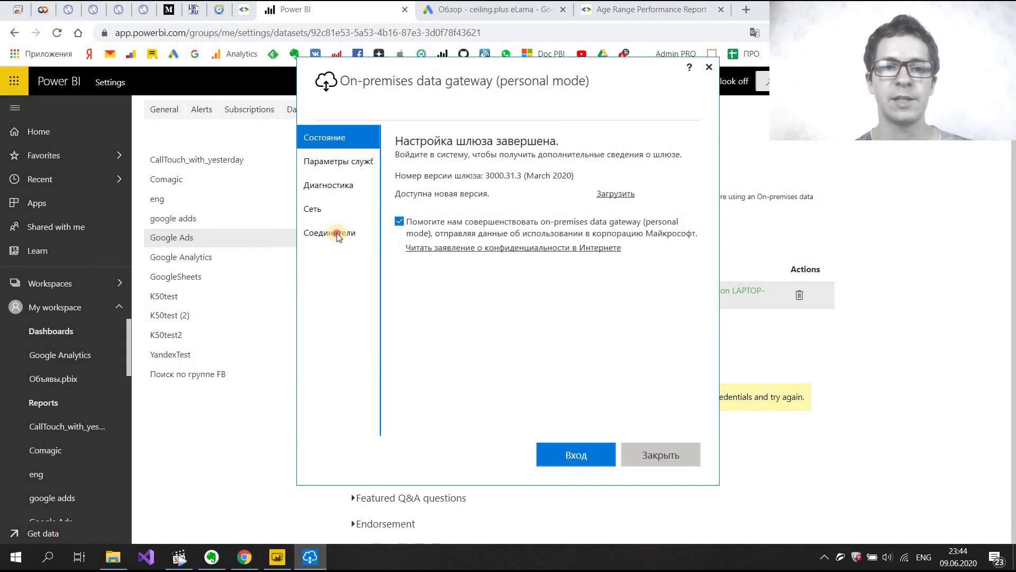
click(338, 234)
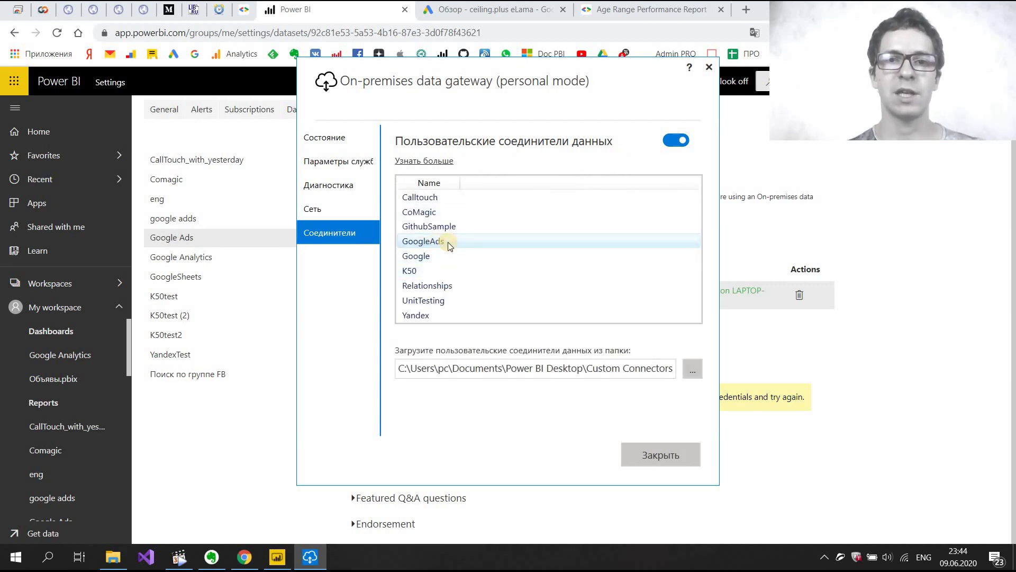
click(710, 67)
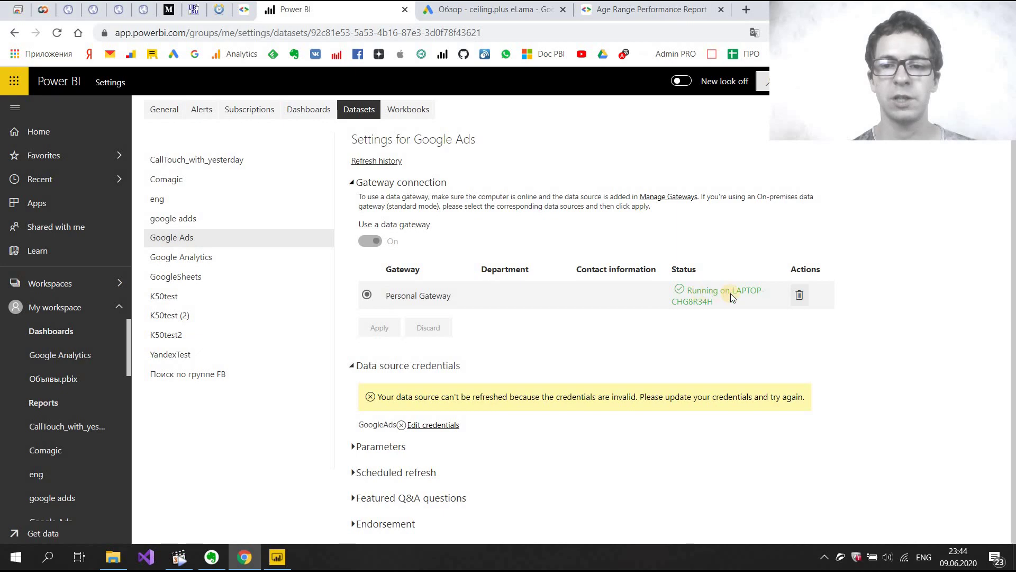
- Edit the Google Ads credentials with OAuth2 and Organizational privacy, and sign in with the Google account
click(432, 428)
click(429, 361)
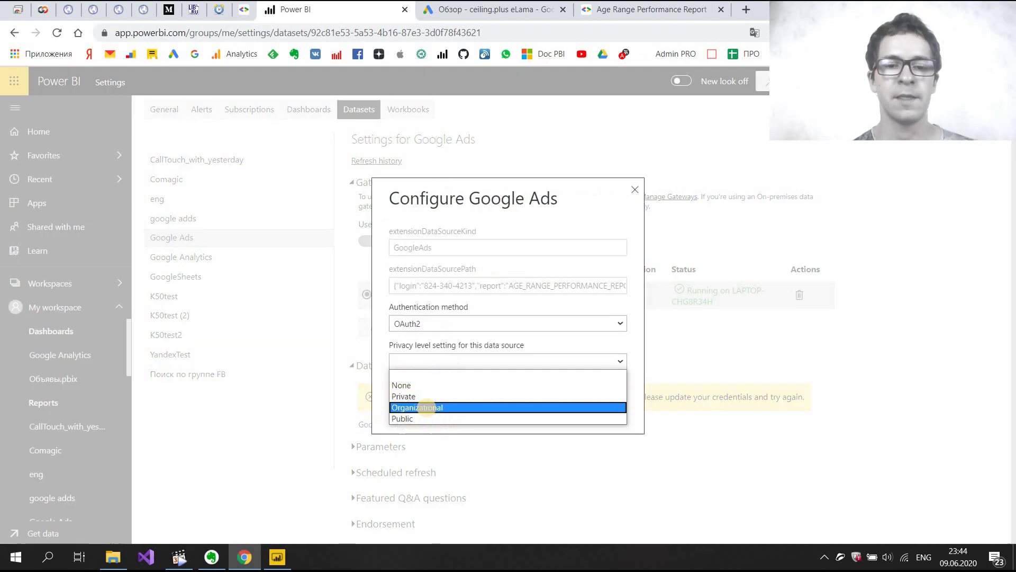
click(473, 406)
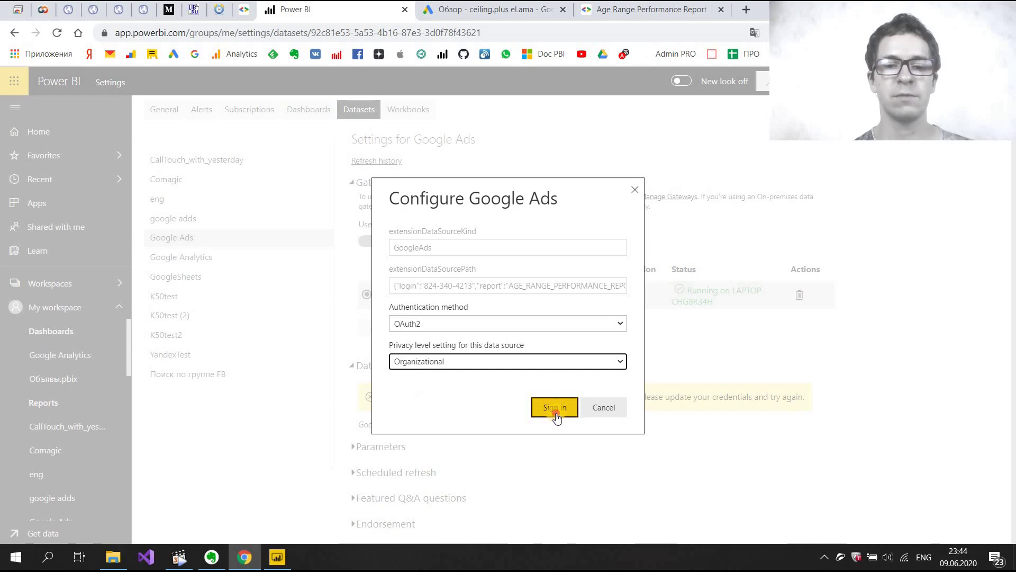
click(561, 418)
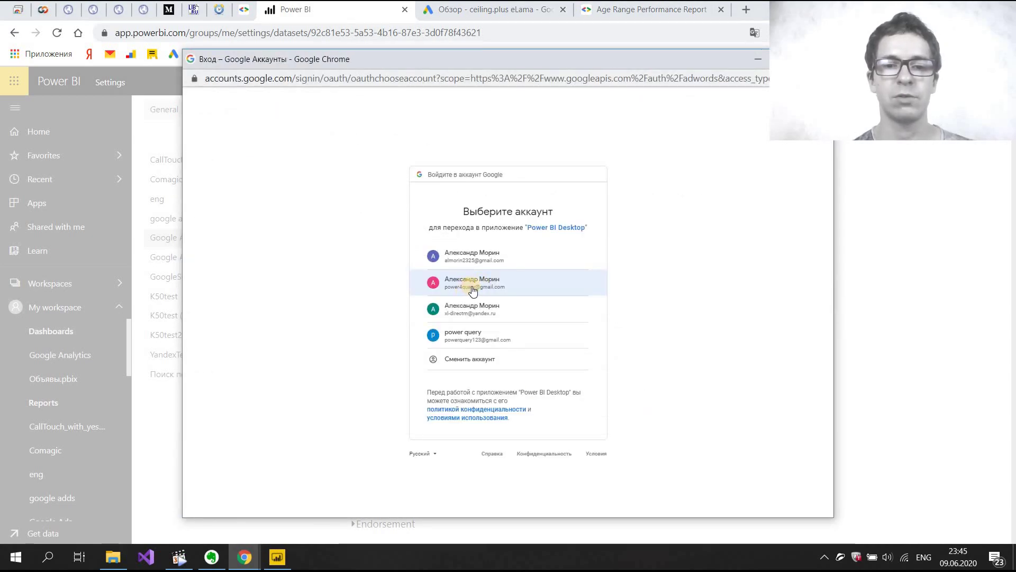
click(472, 286)
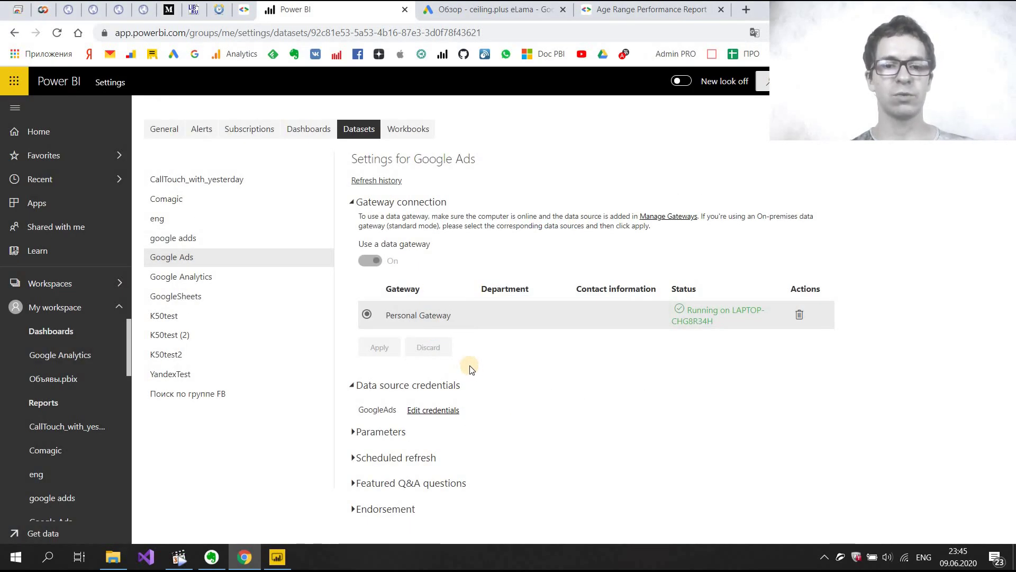
scroll(71, 421, down, 4)
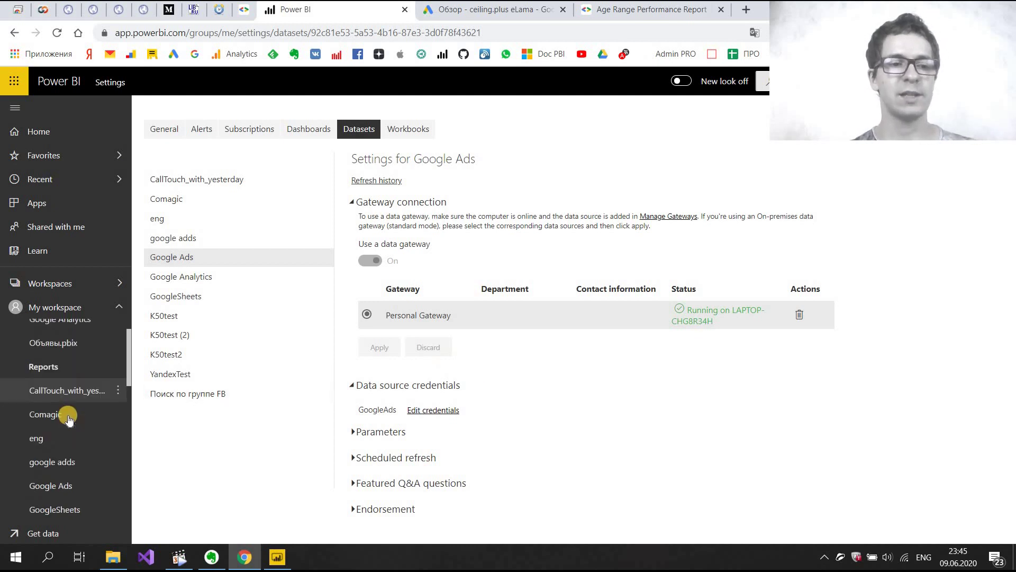
click(116, 344)
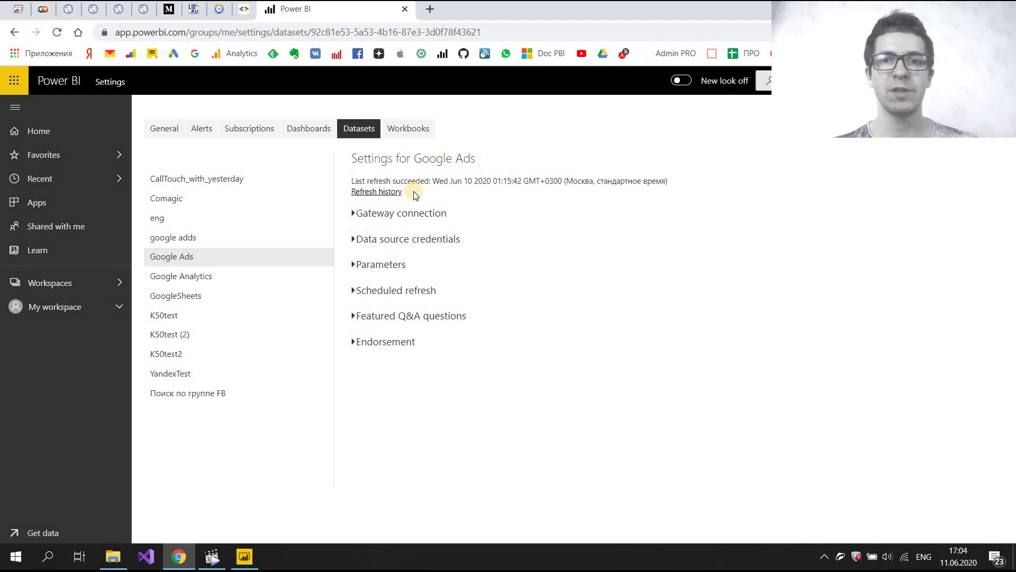
- Review the dataset's refresh history, then expand the Scheduled refresh settings
click(379, 191)
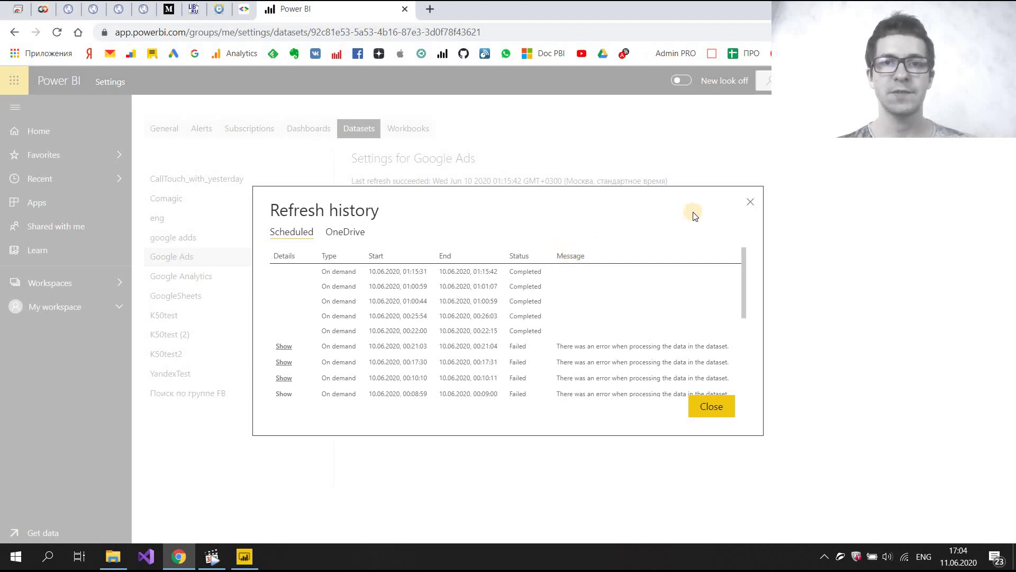
click(751, 202)
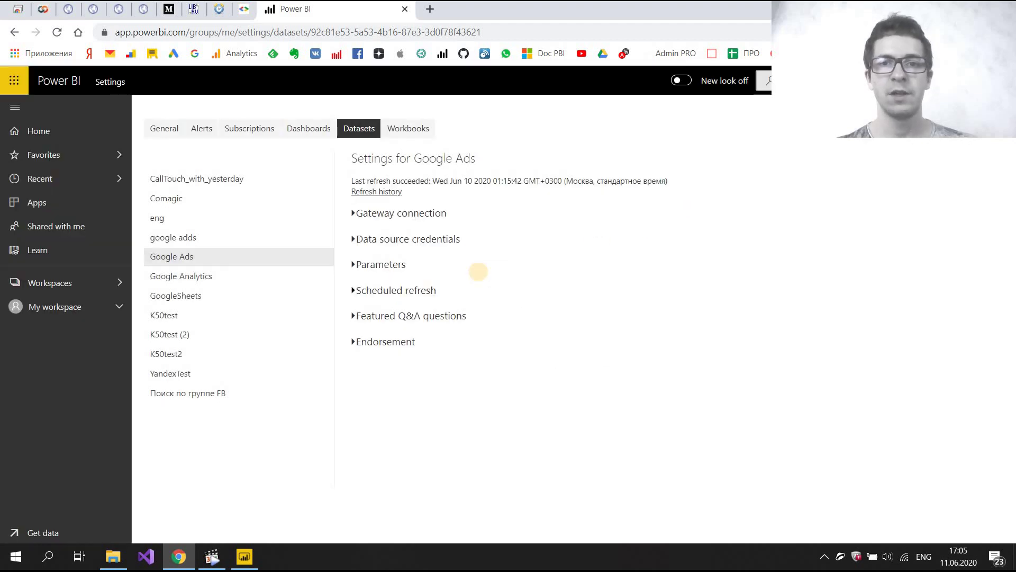
click(424, 290)
scroll(402, 286, down, 1)
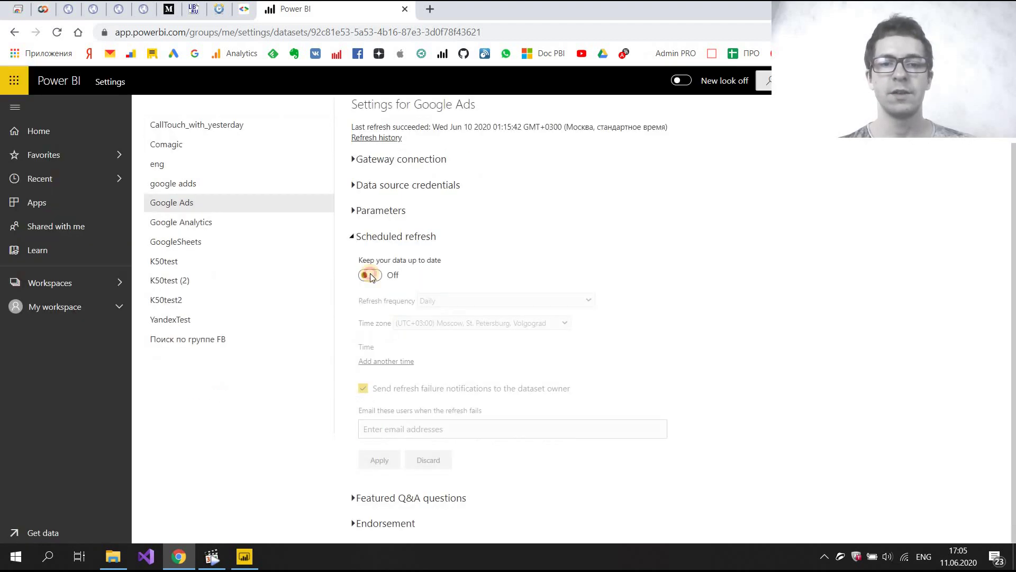
- Add a daily refresh time of 6:00 AM and apply the schedule
click(398, 362)
click(373, 363)
click(369, 437)
click(404, 364)
click(402, 374)
click(434, 363)
click(435, 376)
click(379, 486)
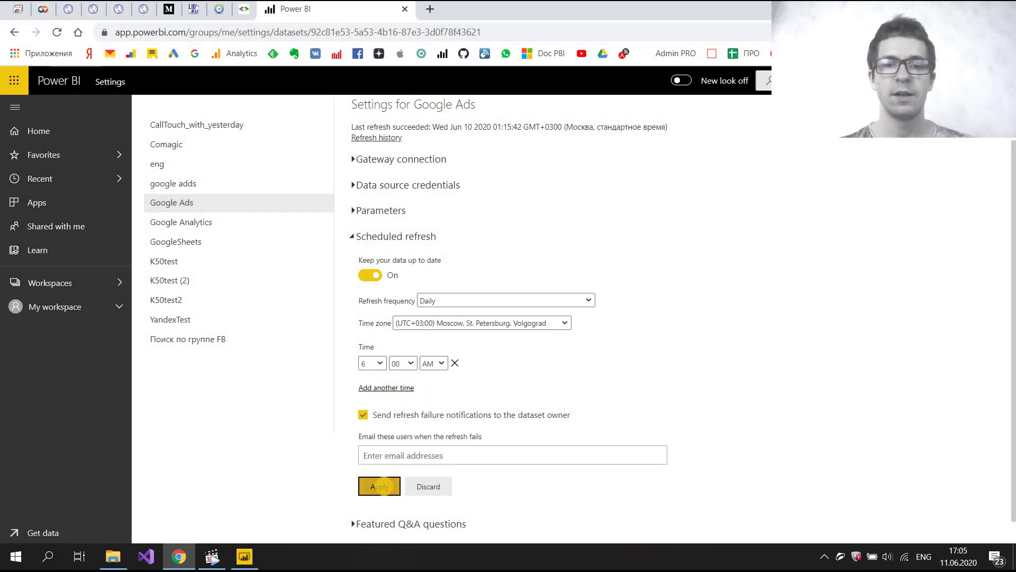